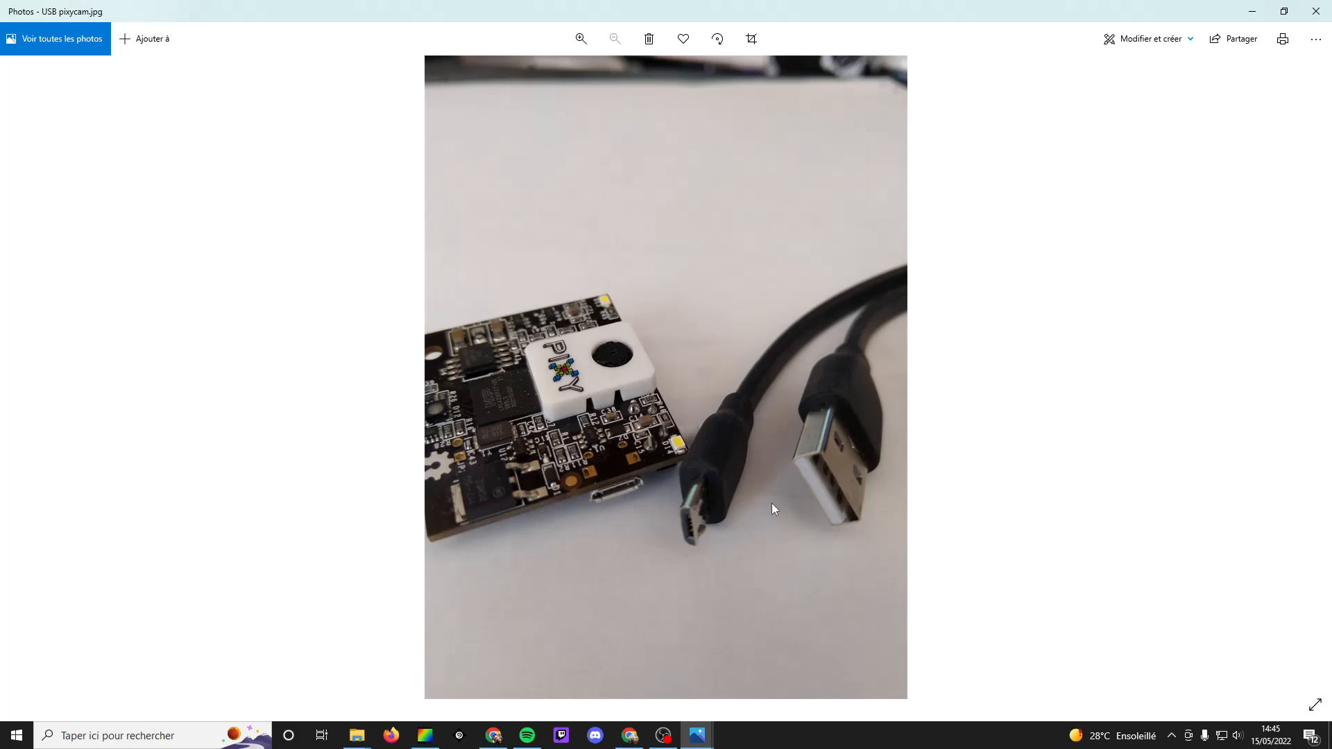
# Examine the USB pixycam branche.jpg photo of the camera with its cable plugged in and return to the Onshape document
pyautogui.moveTo(710, 726)
pyautogui.click(720, 654)
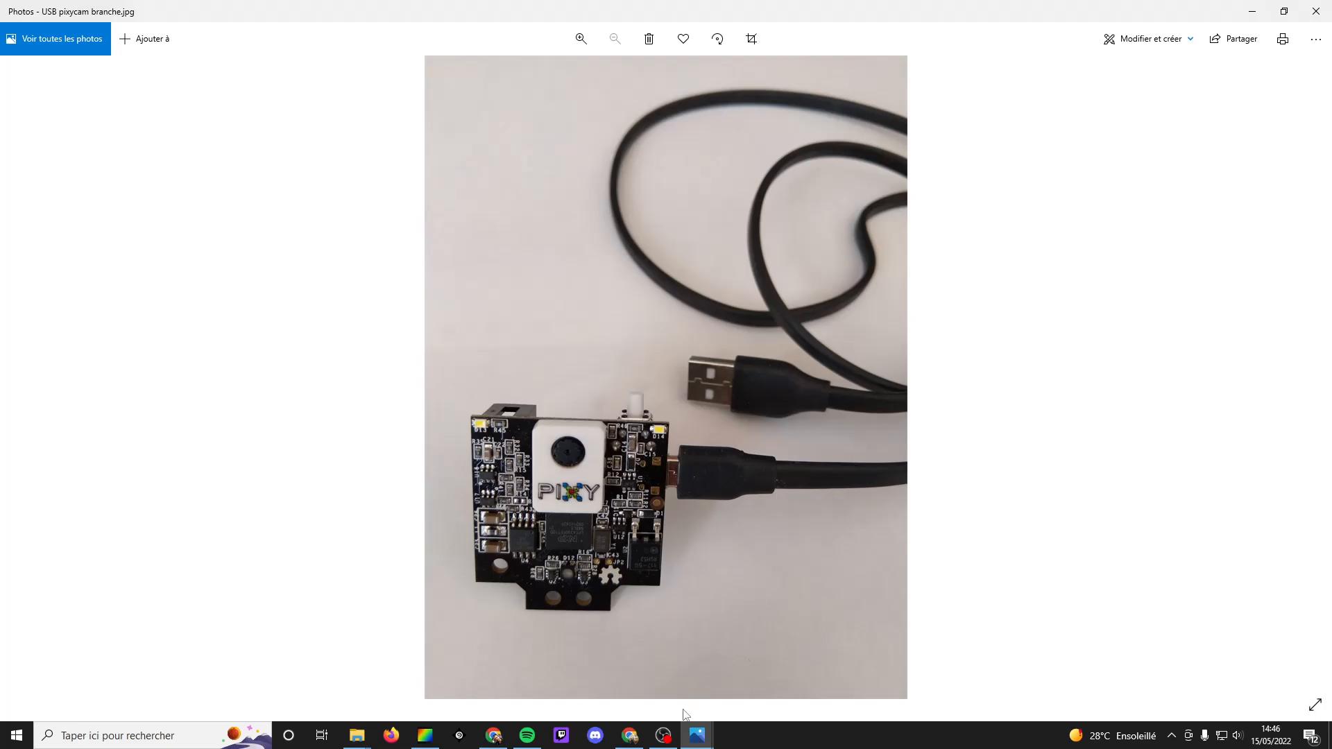
pyautogui.click(629, 736)
# Sketch a rectangle about 5.4 mm wide and 10.7 mm high on the upper part of the box's outer right face
pyautogui.click(739, 448)
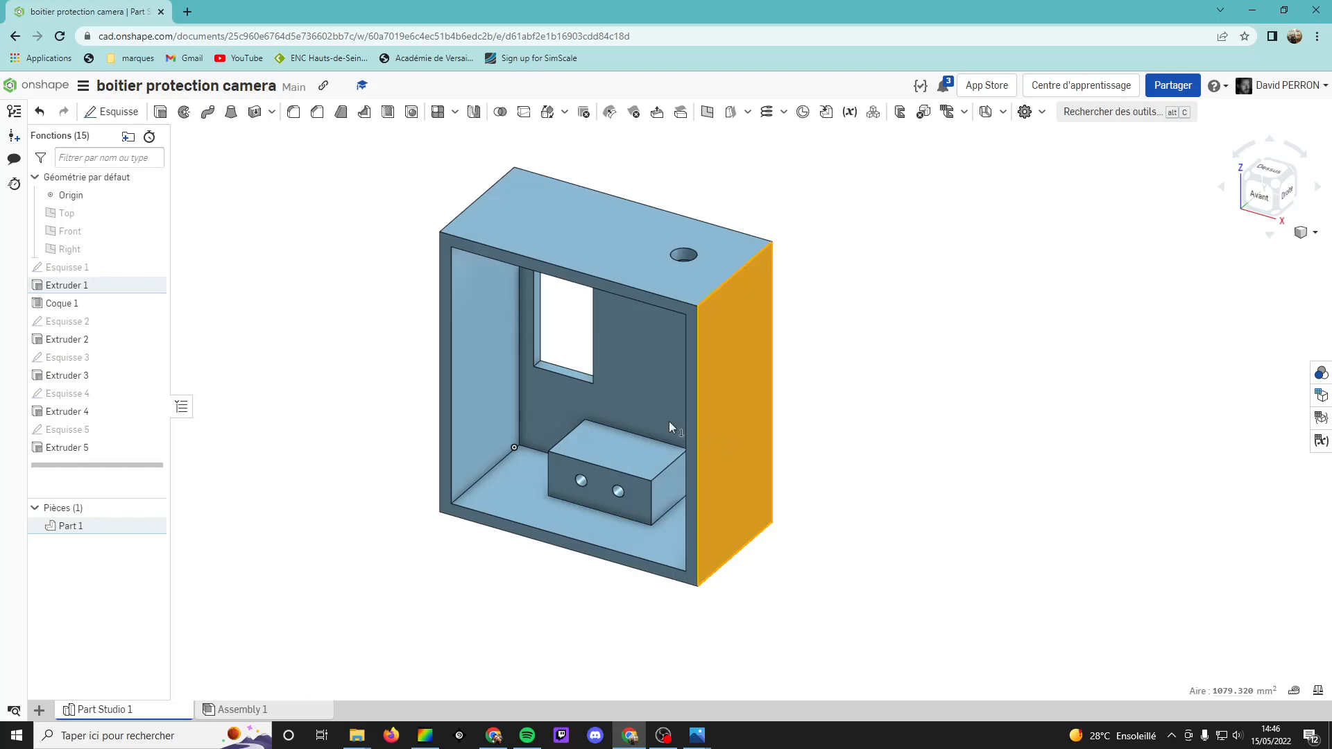
pyautogui.click(1290, 197)
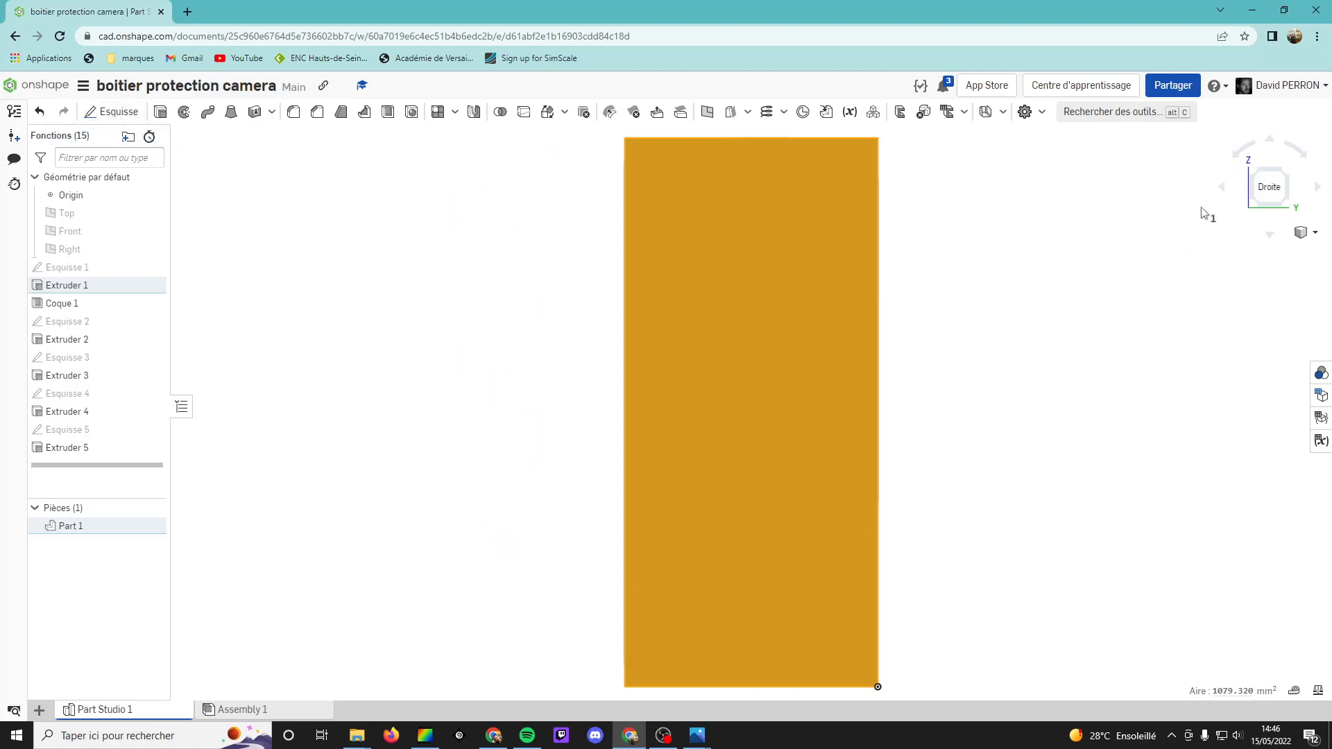
pyautogui.click(130, 118)
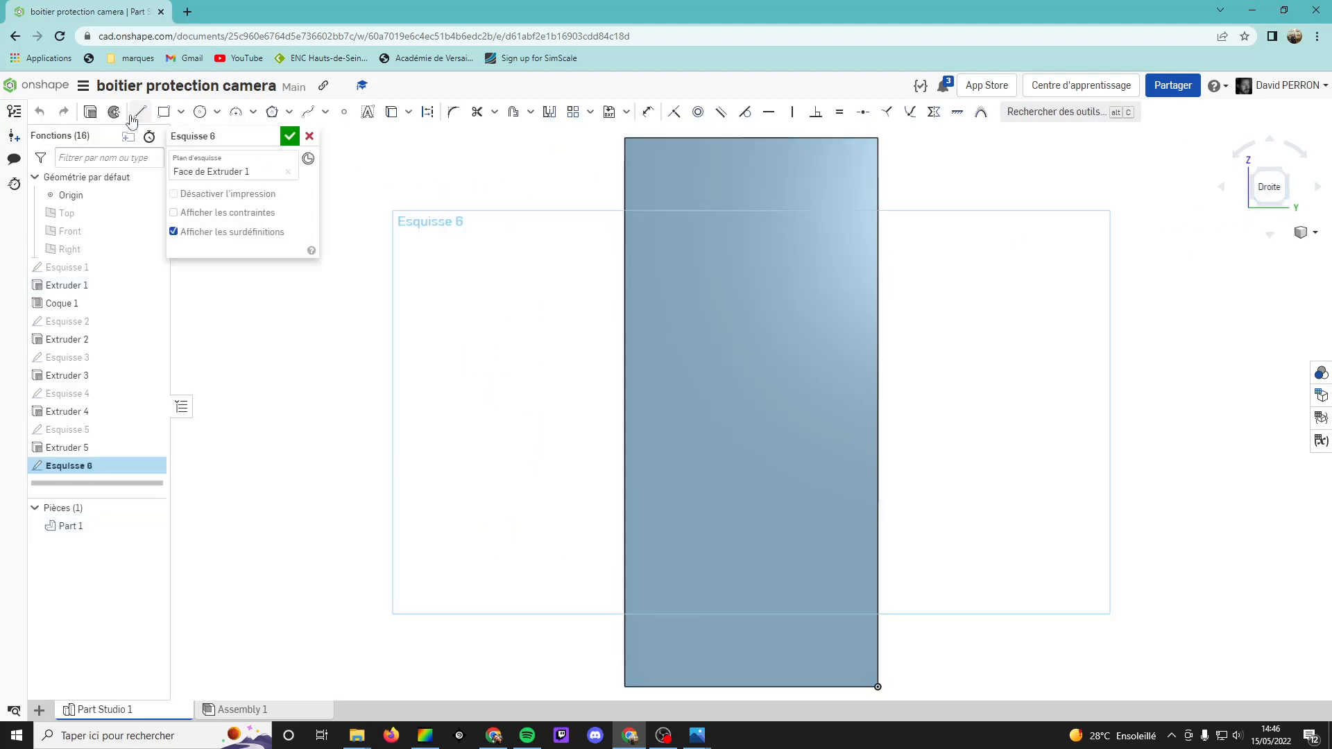
pyautogui.click(696, 259)
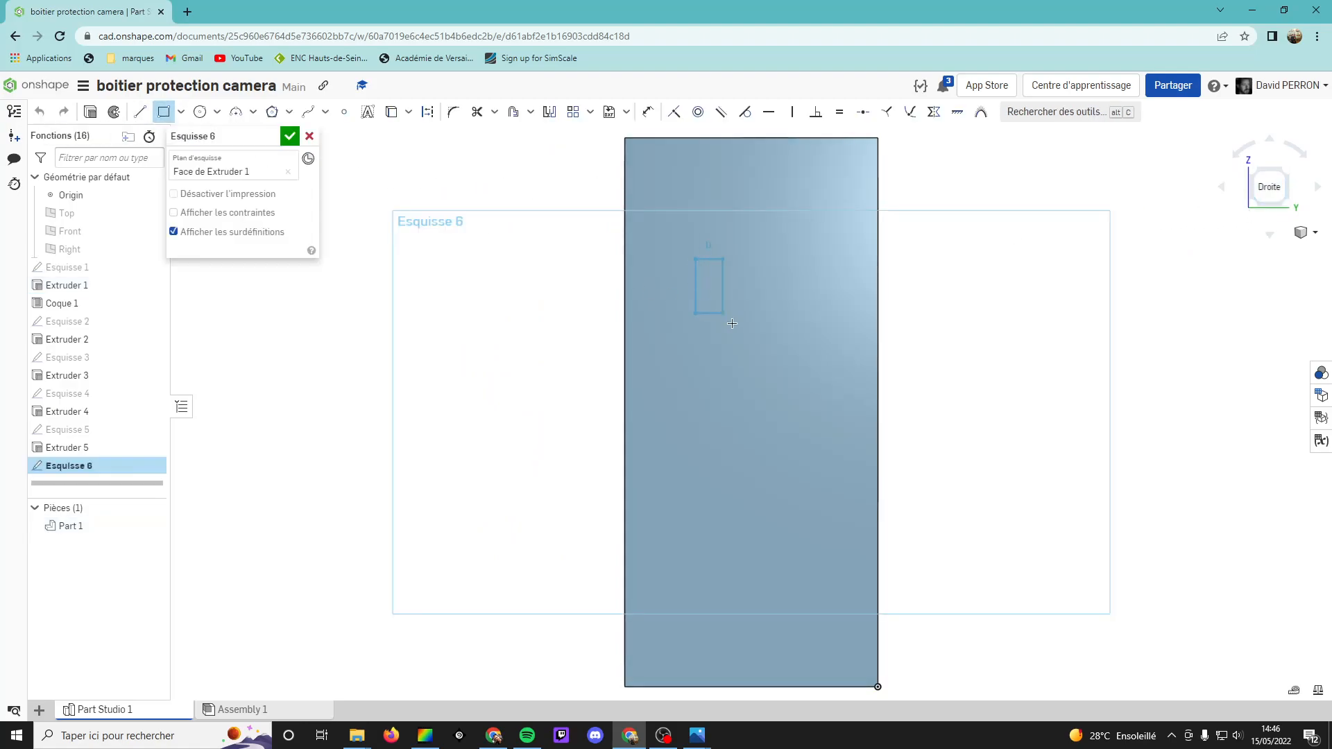
pyautogui.click(757, 380)
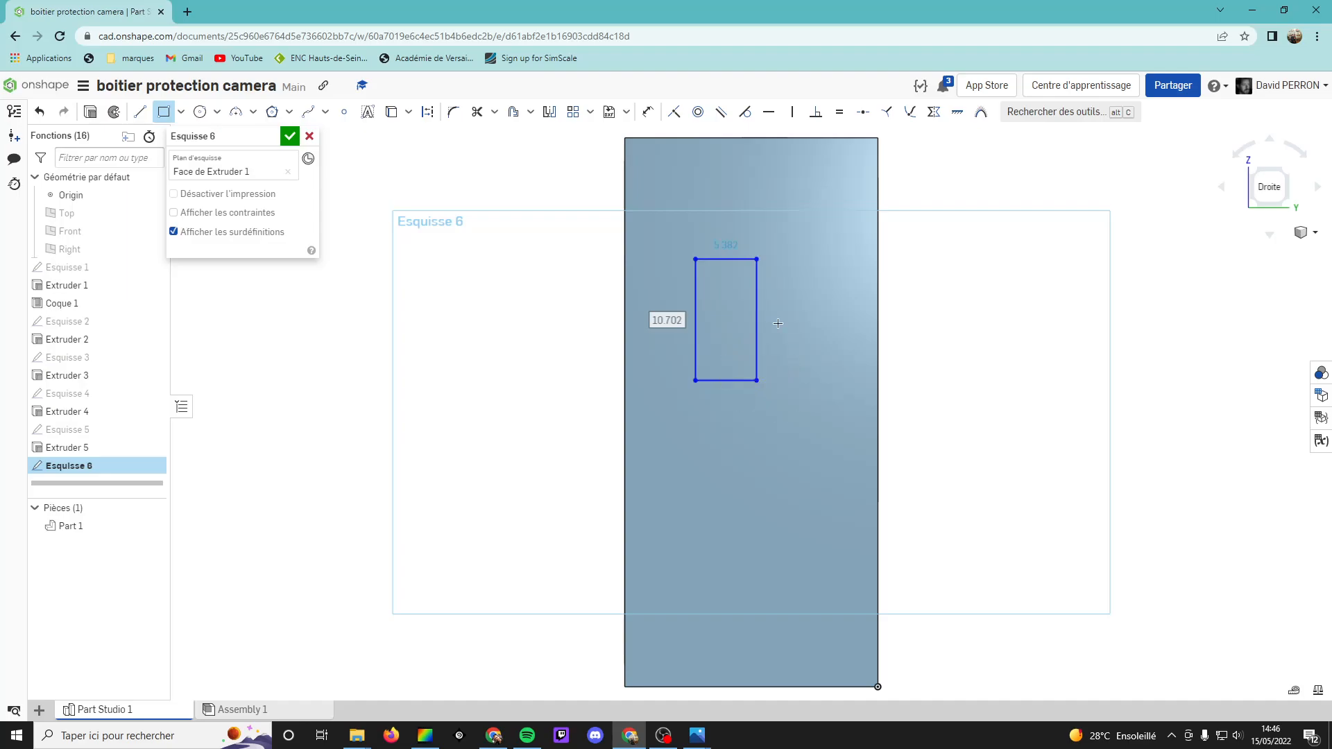
# Examine the USB connector's dimensions in the cotations.jpg drawing and return to the Onshape sketch
pyautogui.moveTo(701, 741)
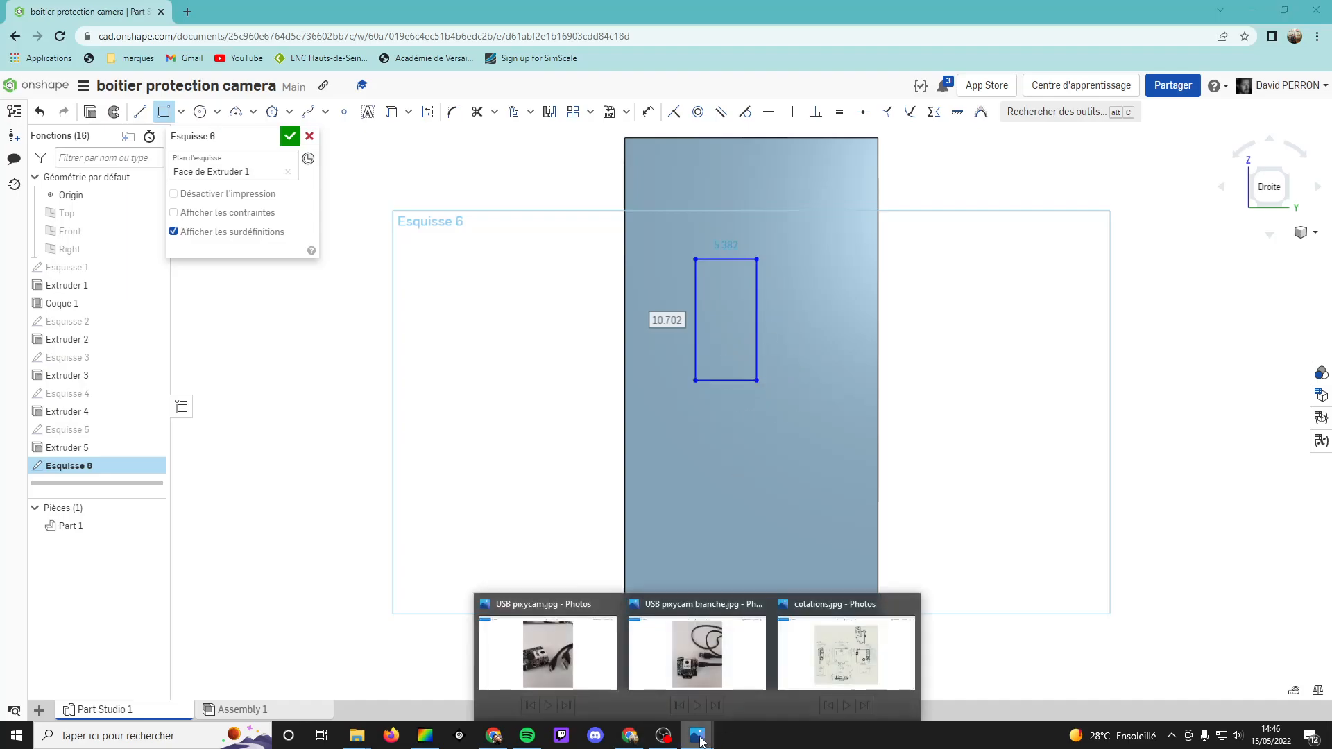
pyautogui.click(824, 664)
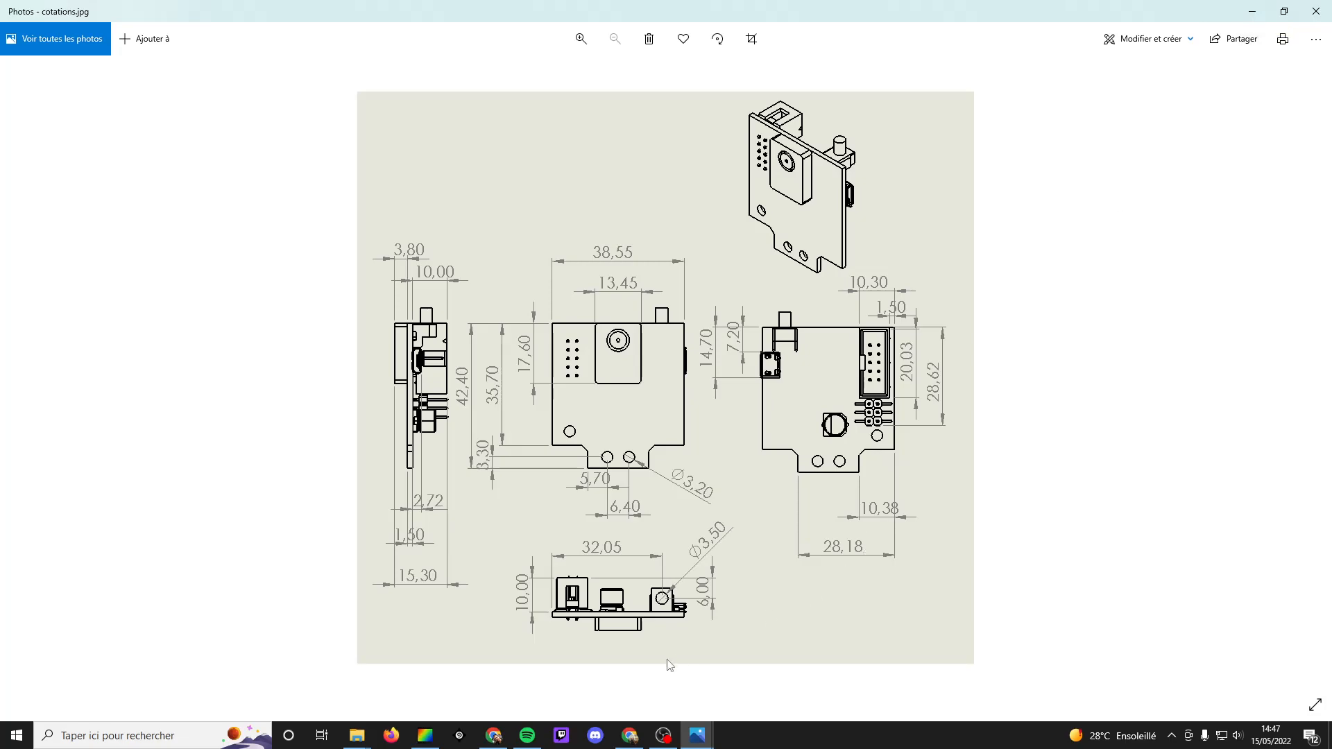
pyautogui.click(630, 735)
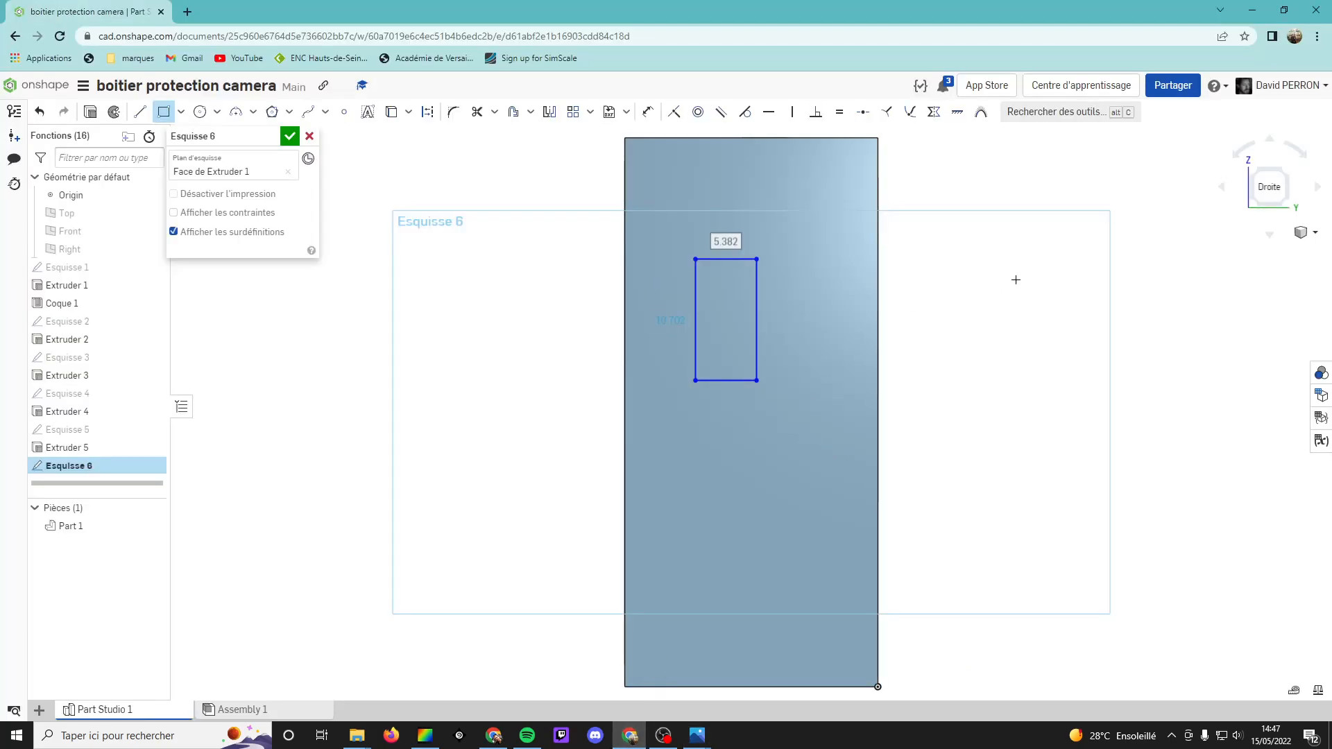
# Display hidden edges and dimension the rectangle's vertical side farthest from the window wall at 12 mm from that wall's inner edge
pyautogui.click(1317, 233)
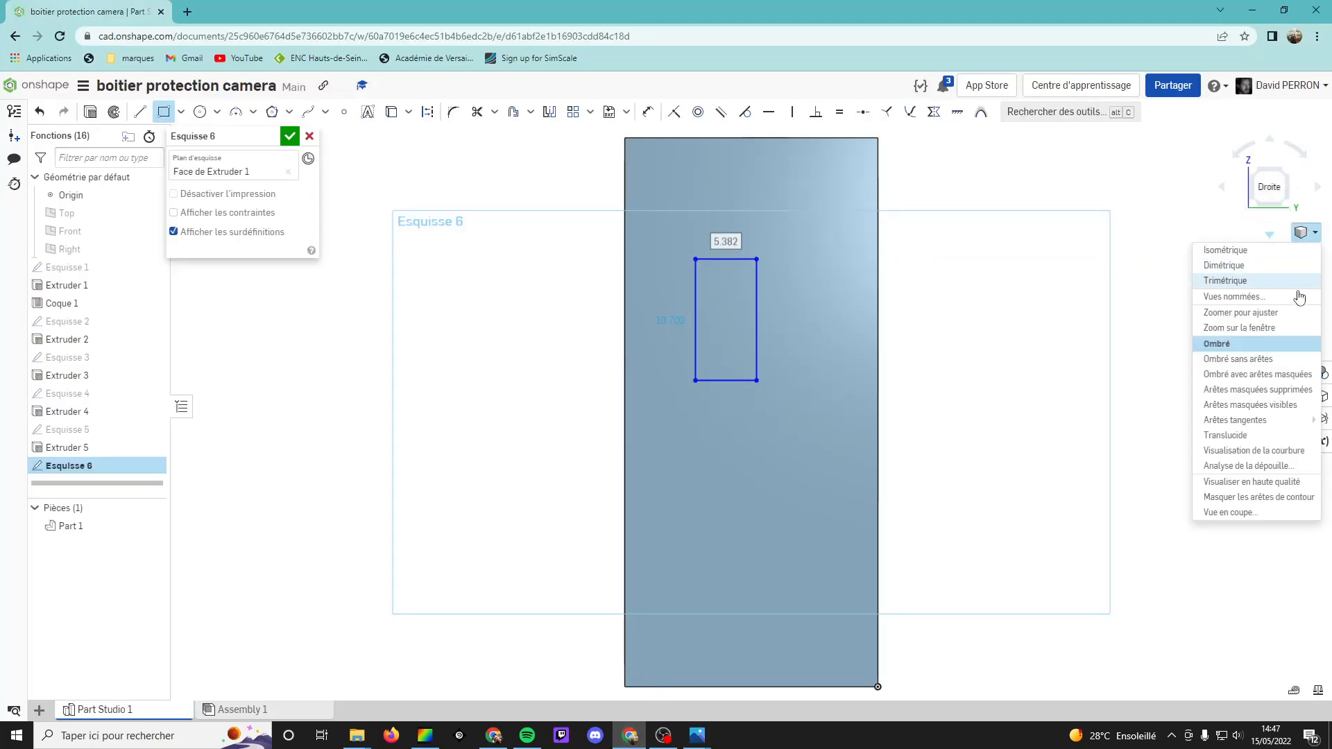
pyautogui.click(1258, 408)
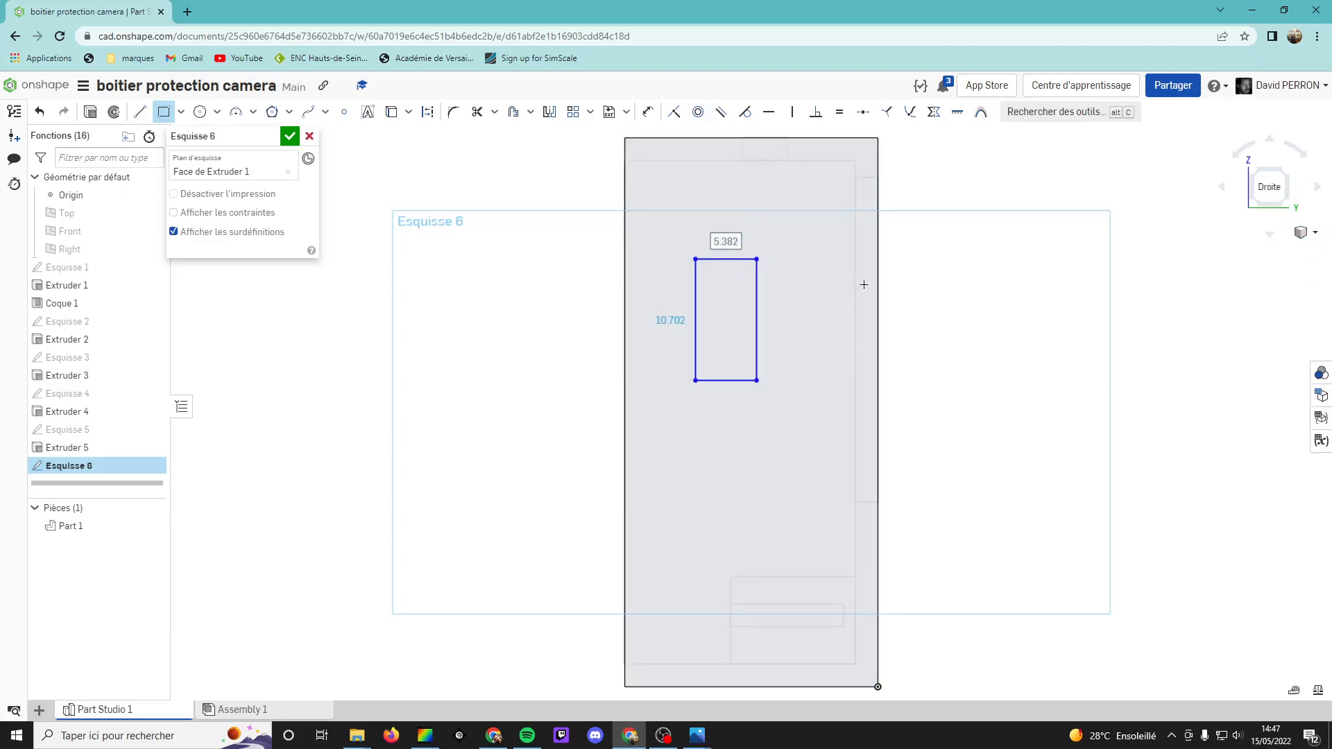
pyautogui.click(649, 113)
pyautogui.click(696, 290)
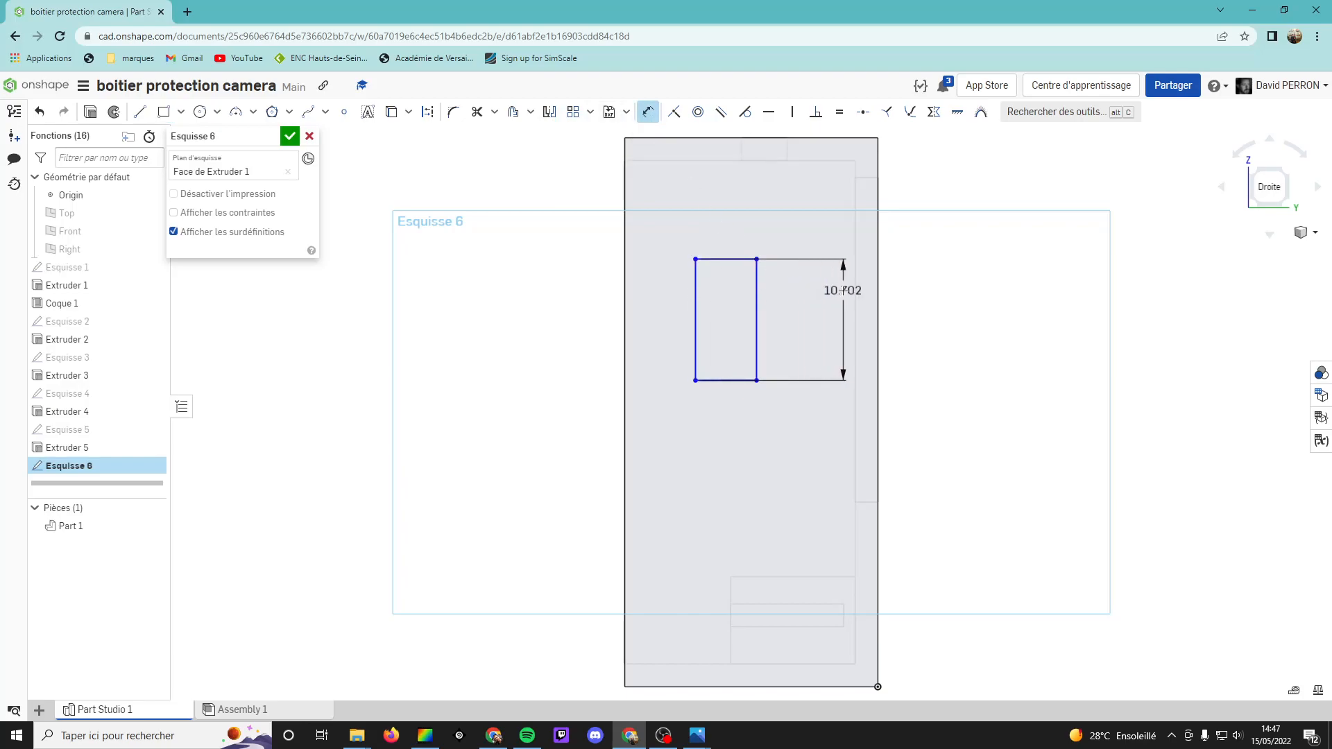
pyautogui.click(854, 290)
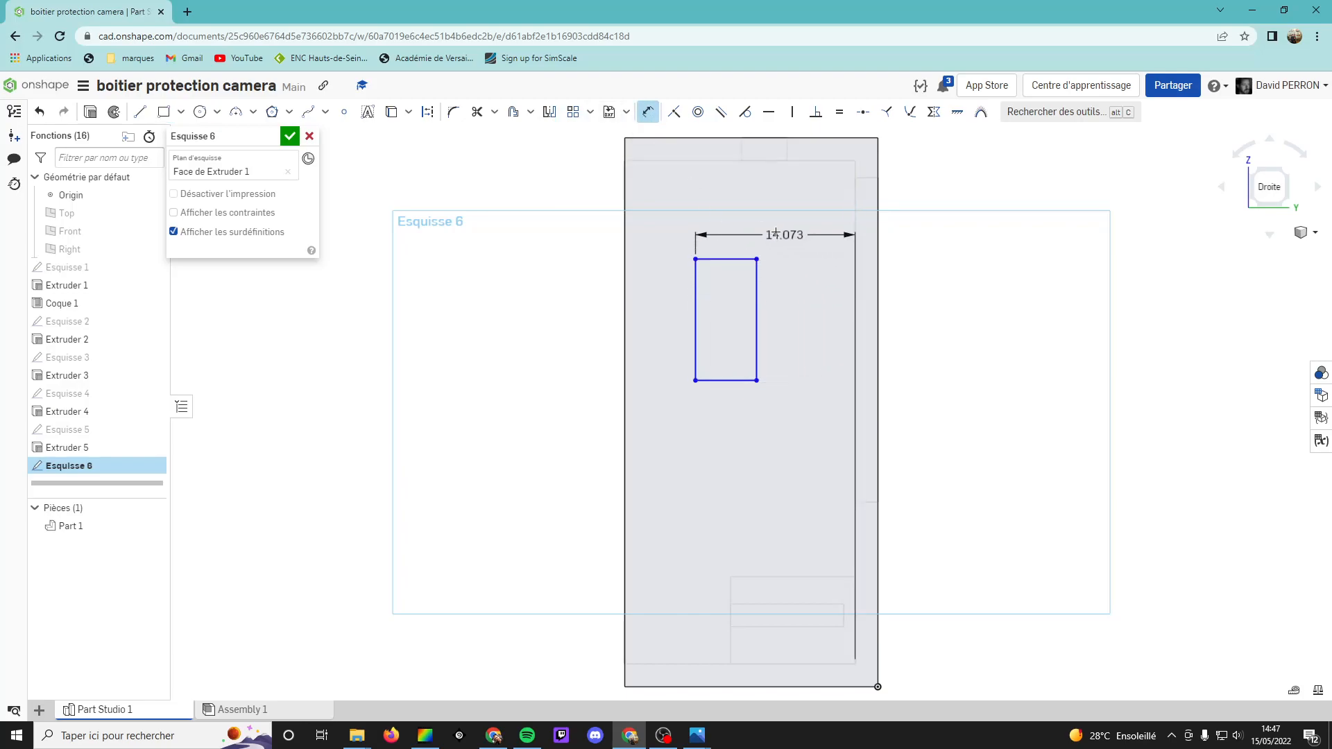
pyautogui.click(754, 223)
pyautogui.press('Return')
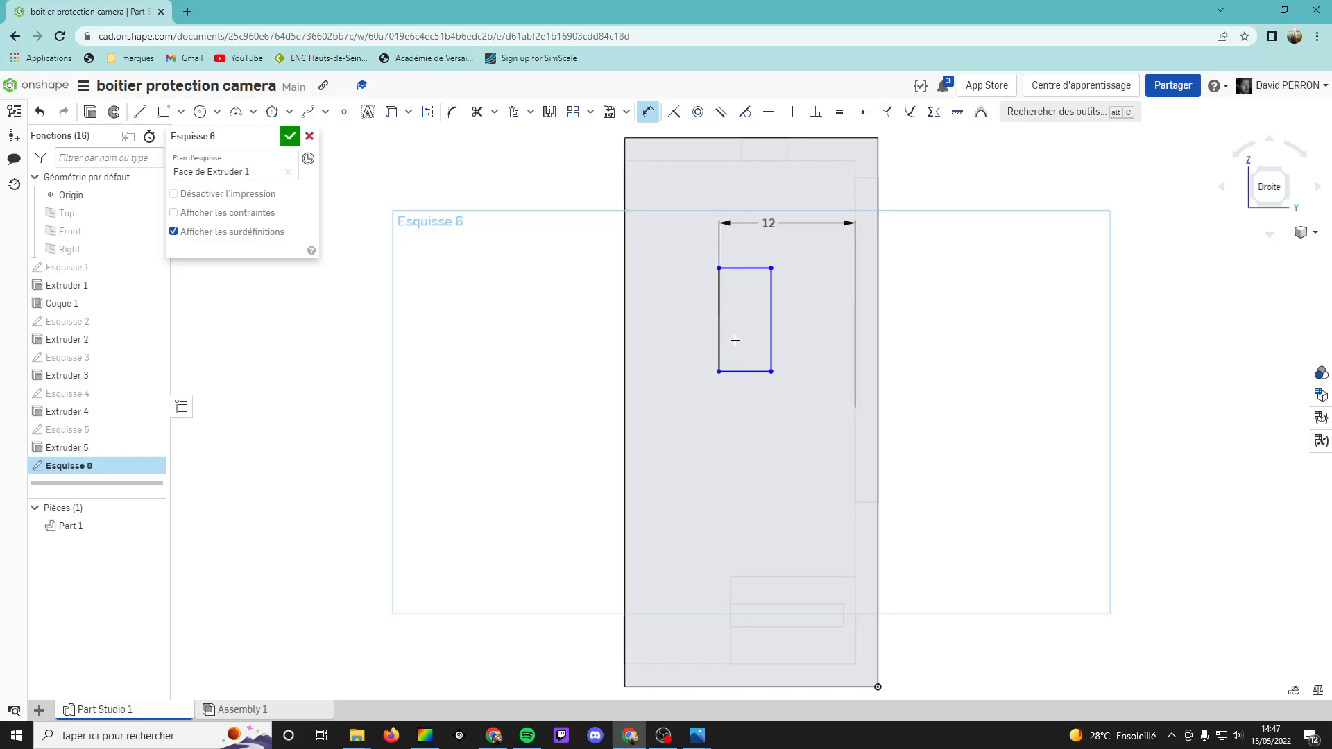
# Dimension the rectangle's width at 2.72 mm
pyautogui.click(738, 370)
pyautogui.click(743, 414)
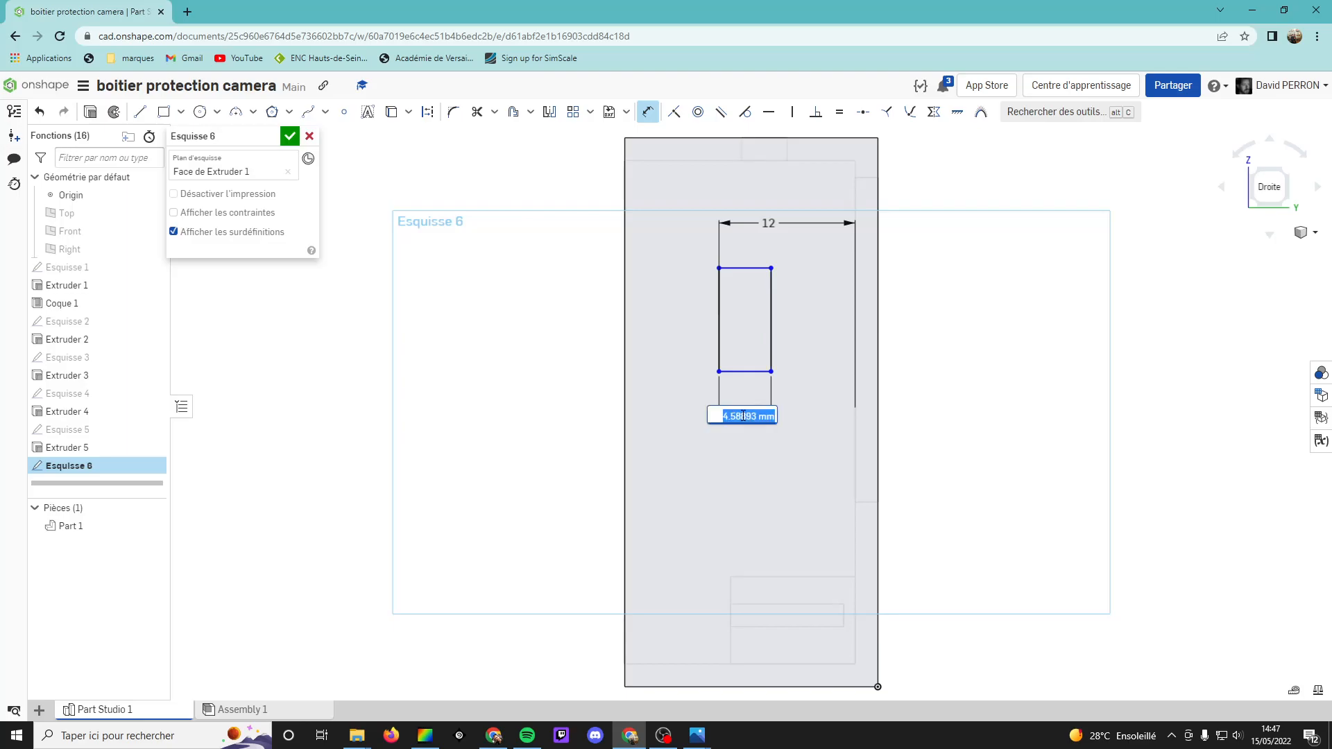
pyautogui.write('2.72')
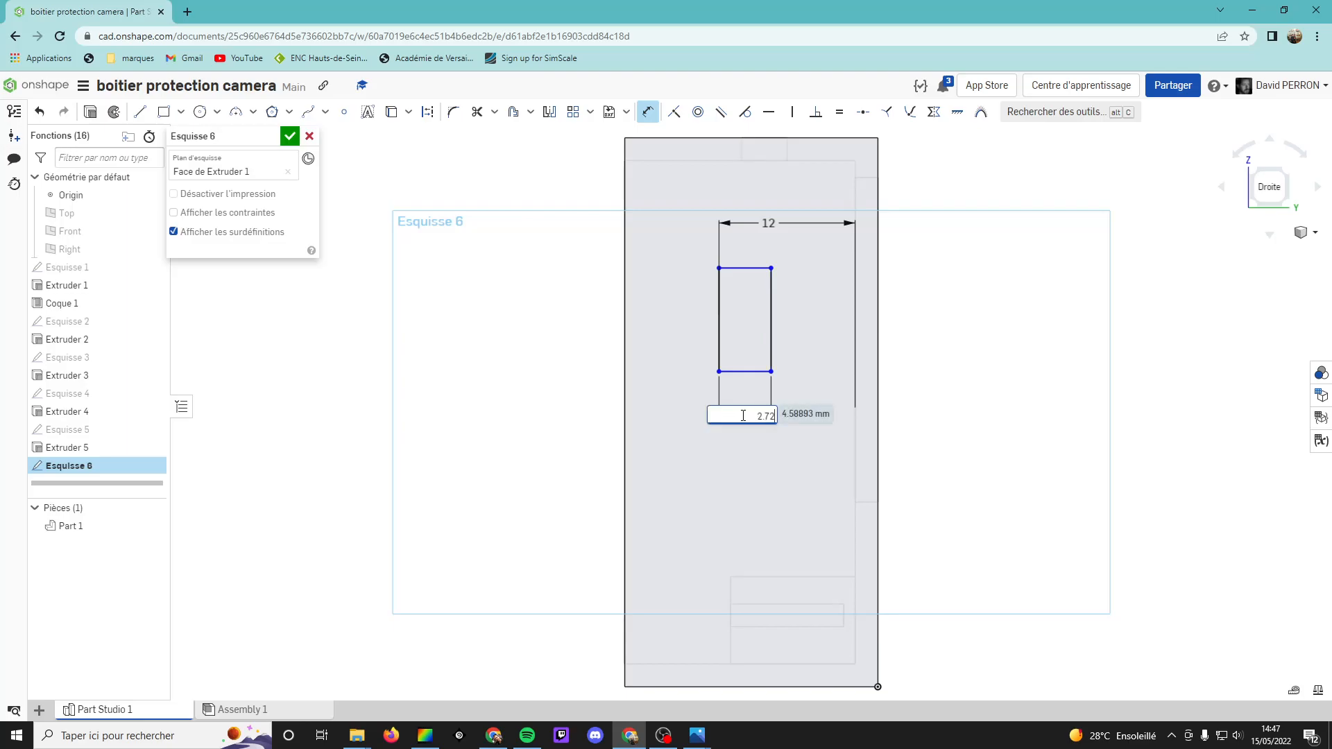
pyautogui.press('Return')
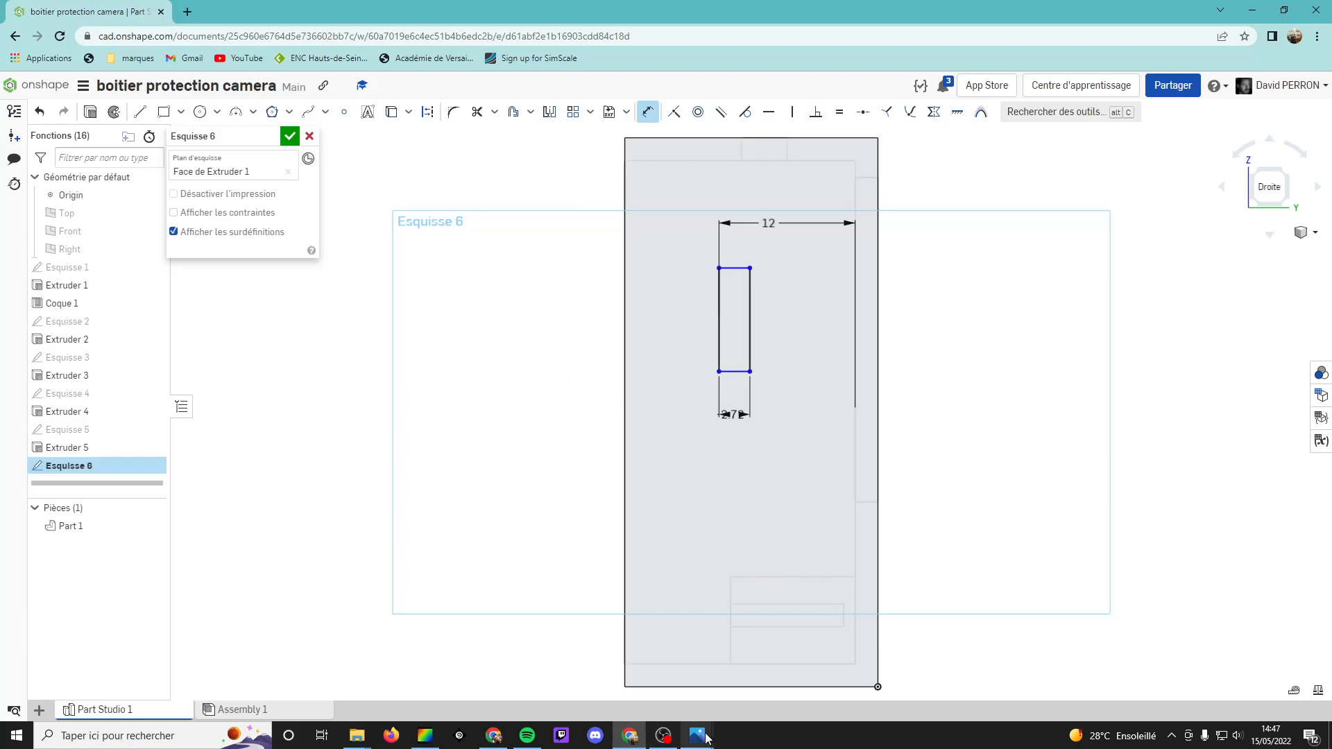
# Examine the USB connector's vertical position dimensions in the cotations.jpg drawing and return to the sketch
pyautogui.moveTo(697, 736)
pyautogui.click(819, 656)
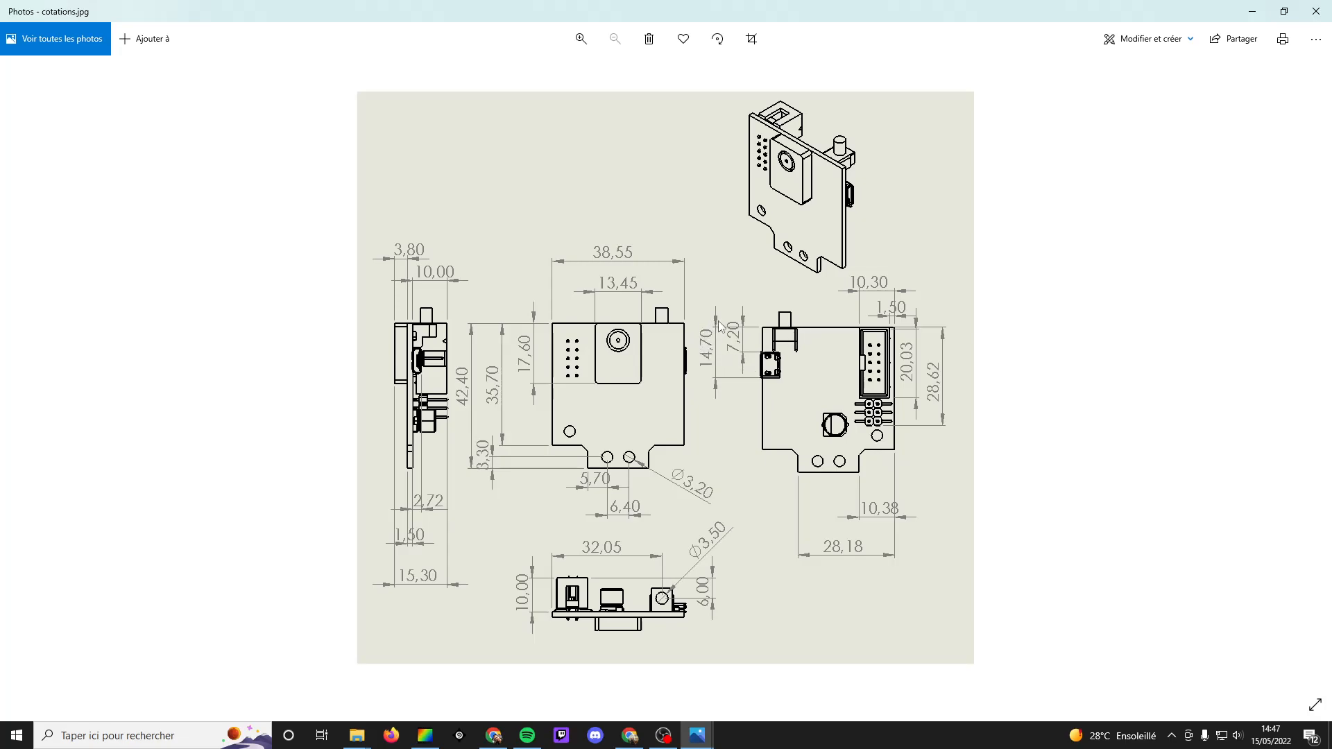
pyautogui.click(1252, 15)
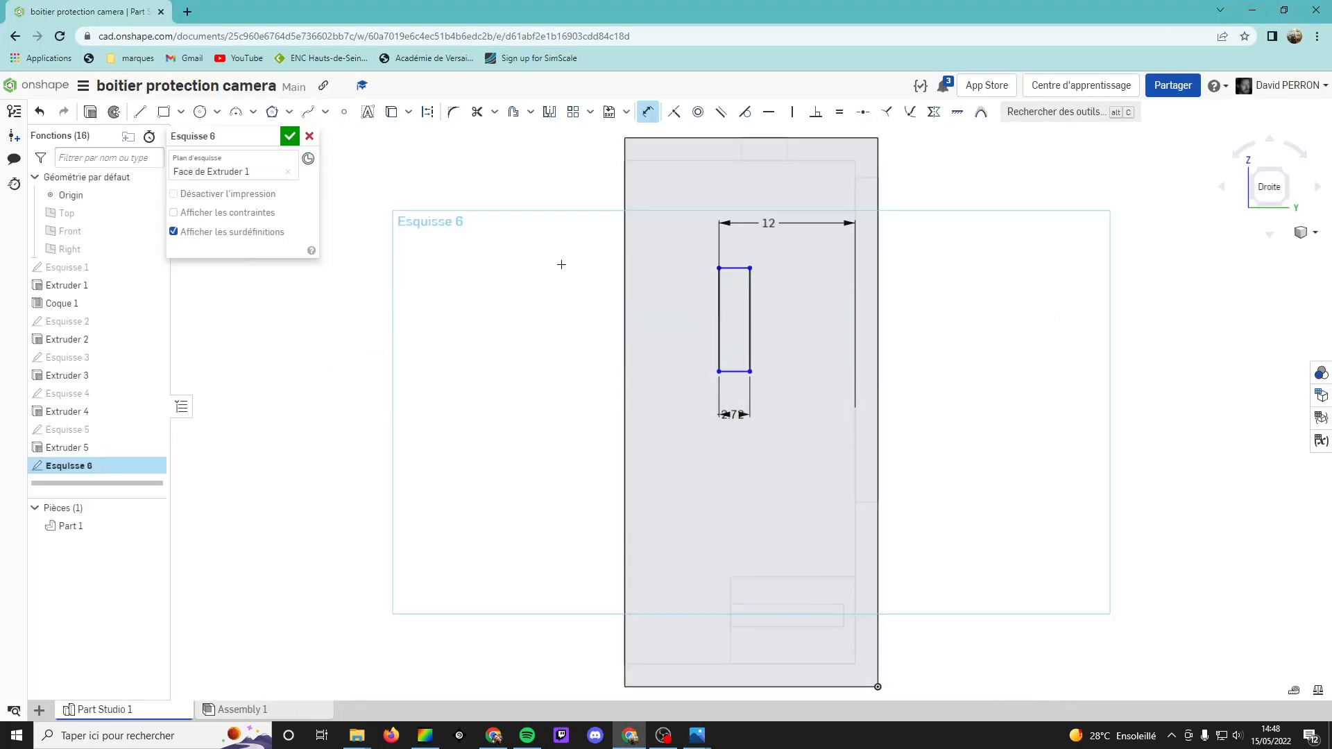
# Dimension the rectangle's lower edge at 15.7 mm below the inner edge of the box's top wall
pyautogui.click(736, 372)
pyautogui.click(722, 160)
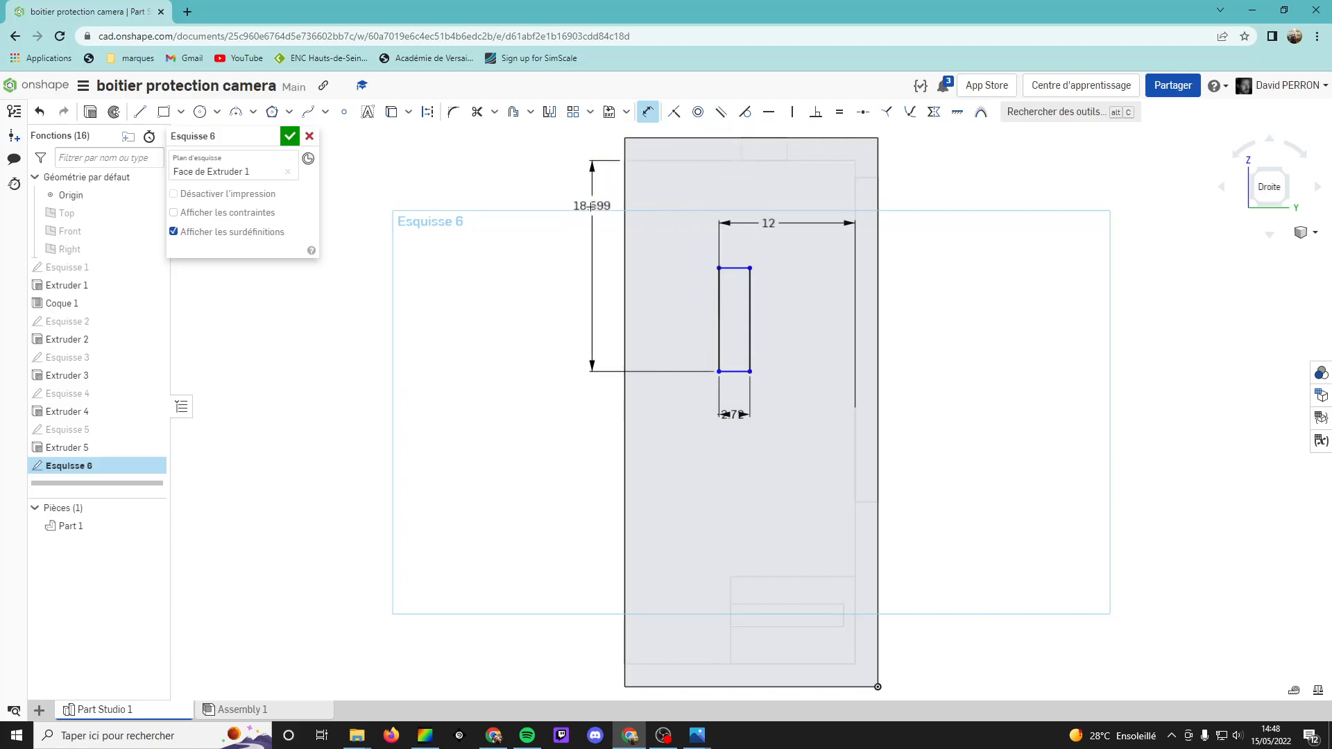
pyautogui.click(548, 240)
pyautogui.write('15.7')
pyautogui.press('Return')
# Dimension the rectangle's upper edge at 8.2 mm below the inner edge of the box's top wall
pyautogui.click(732, 268)
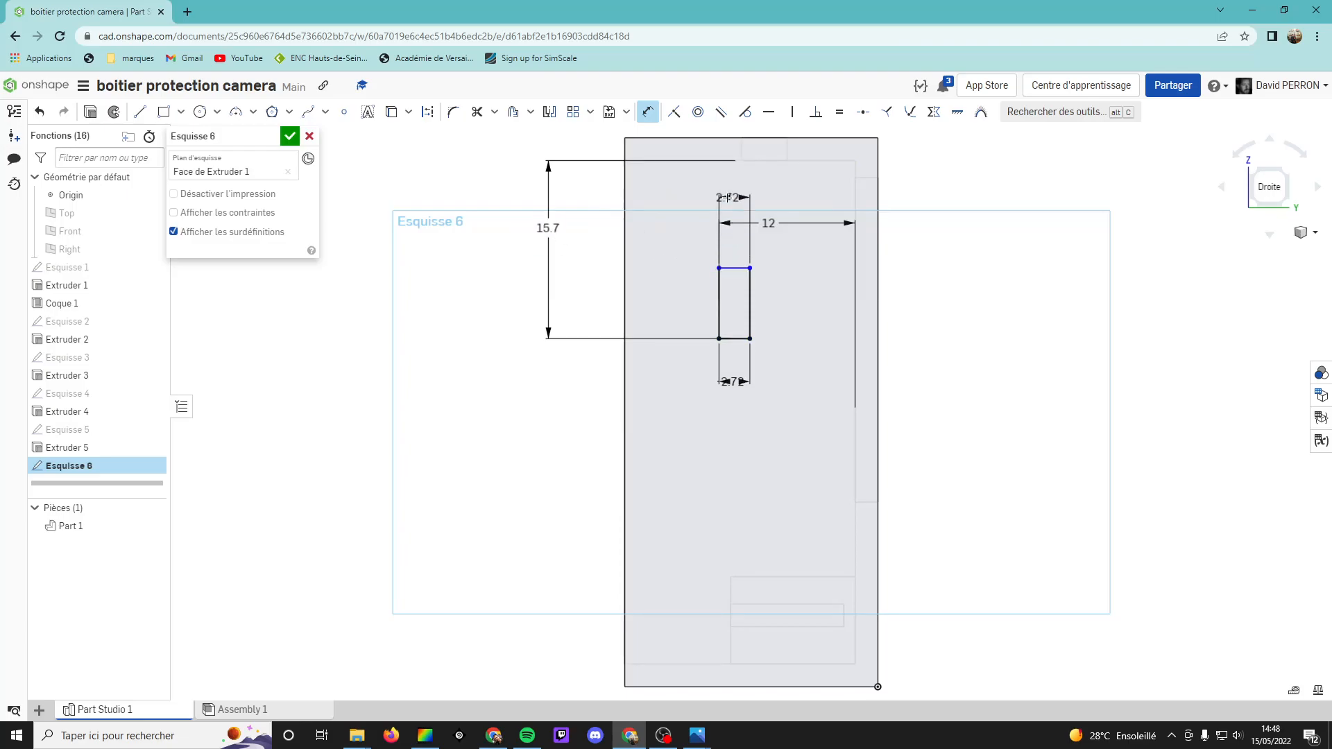
pyautogui.click(728, 160)
pyautogui.click(602, 220)
pyautogui.write('8.2')
pyautogui.press('Return')
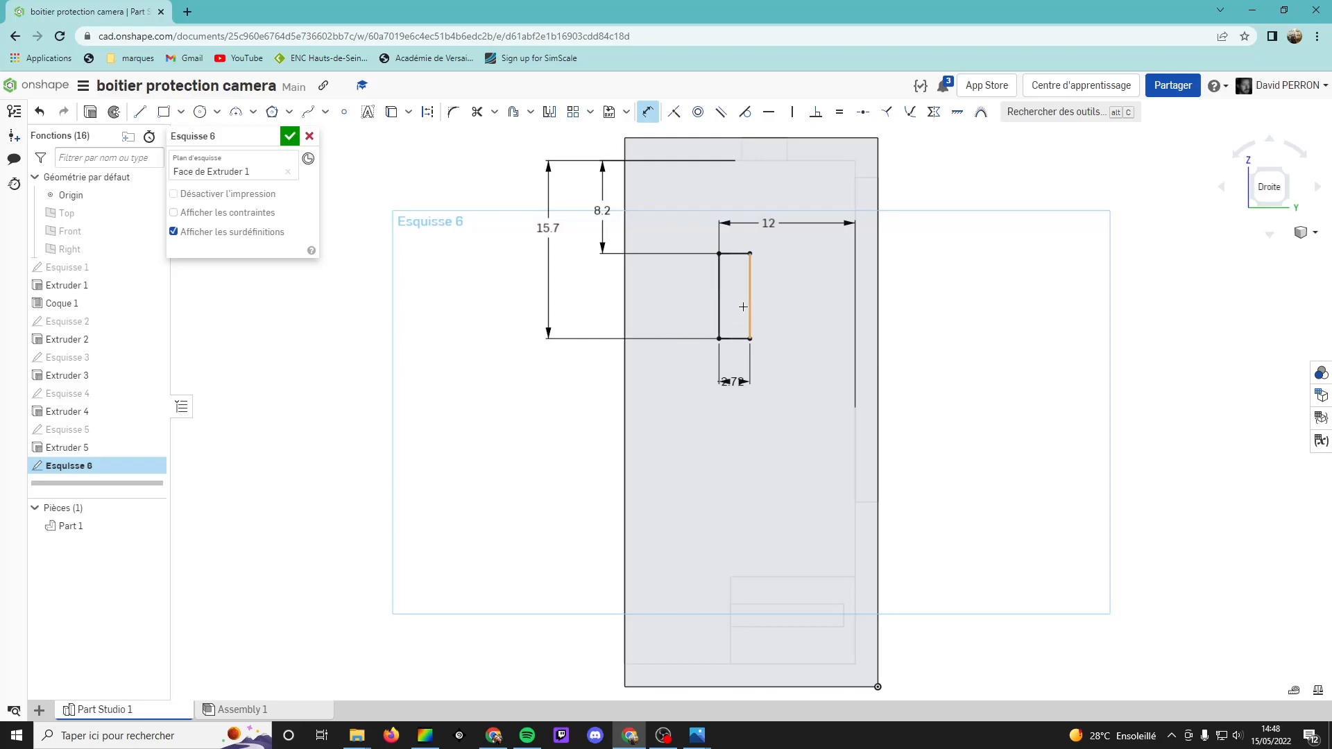
# Extrude the rectangle as a 2 mm deep cut (Supprimer) to open the USB slot through the side wall
pyautogui.click(94, 117)
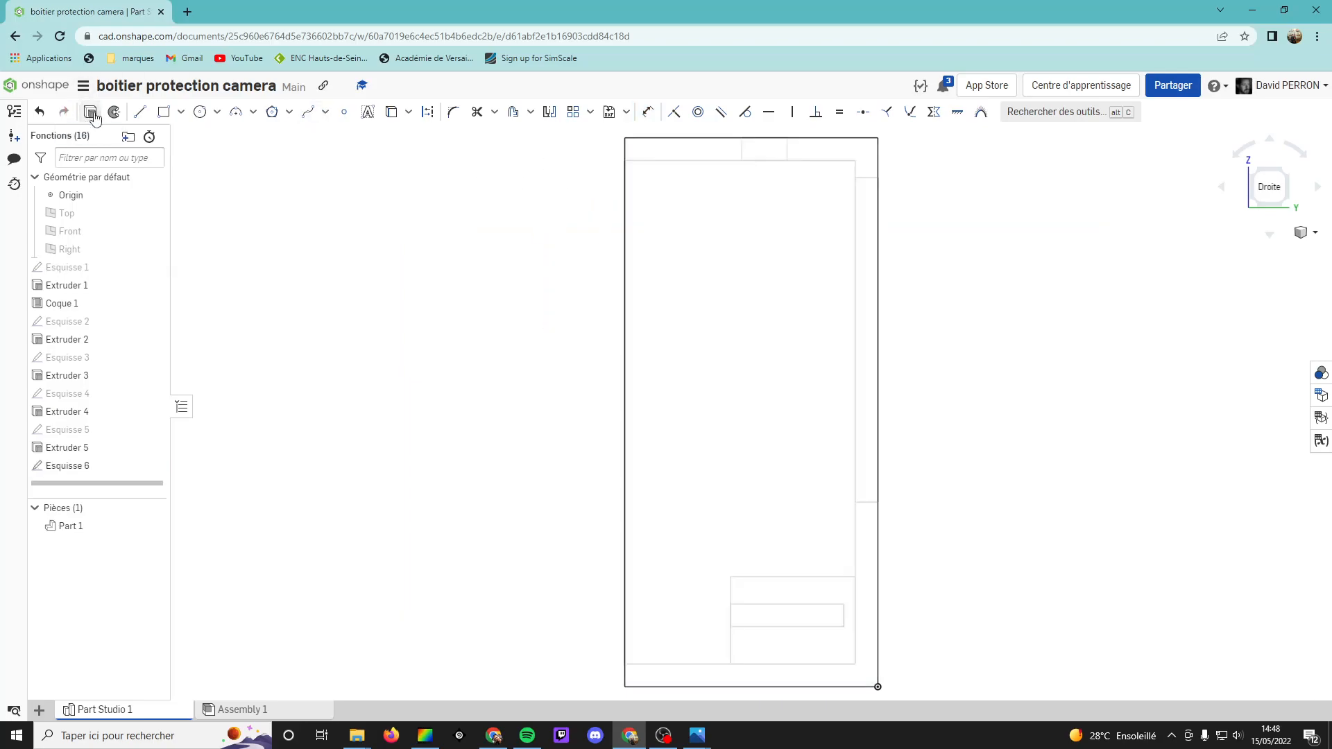
pyautogui.click(297, 175)
pyautogui.click(267, 269)
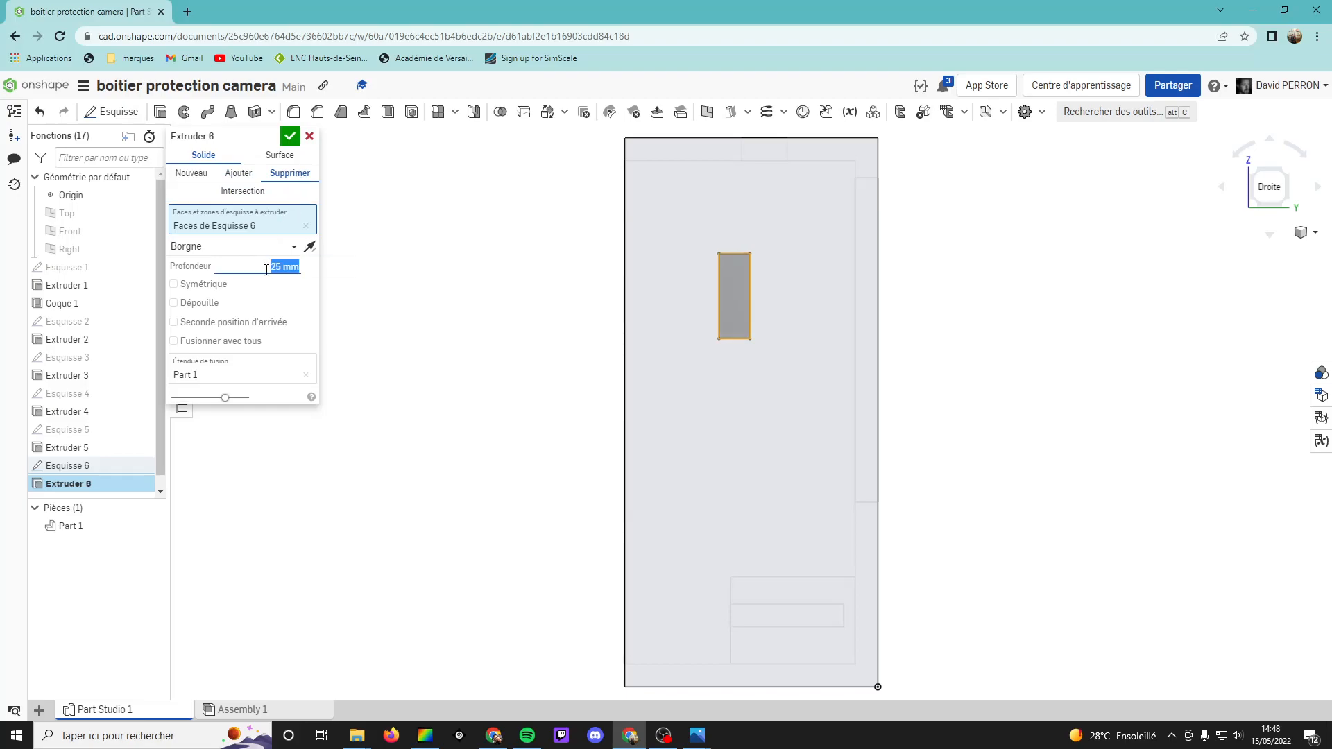
pyautogui.write('2')
pyautogui.click(290, 136)
# Select the box's outer side face around the USB slot and view it straight on
pyautogui.moveTo(411, 300); pyautogui.dragTo(505, 306, button='right')
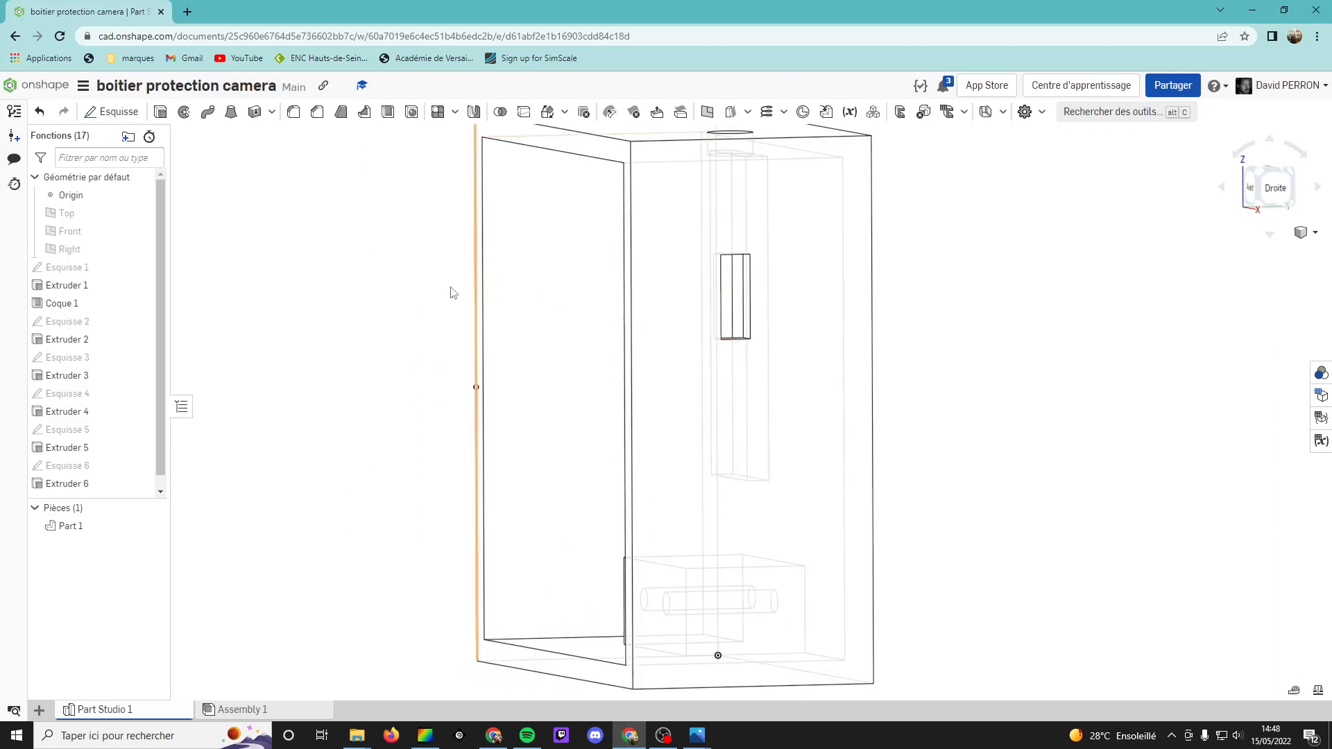
pyautogui.moveTo(463, 292); pyautogui.dragTo(385, 284, button='right')
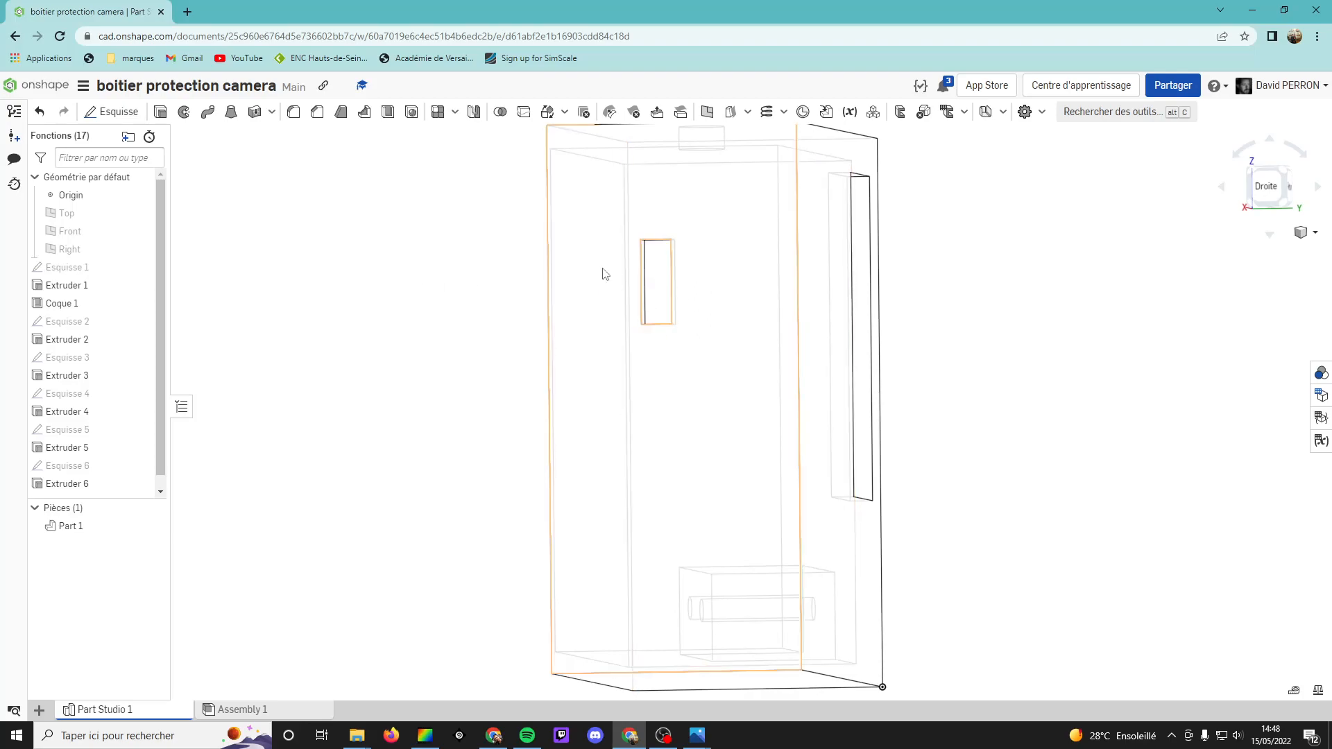
pyautogui.moveTo(417, 293); pyautogui.dragTo(681, 299, button='right')
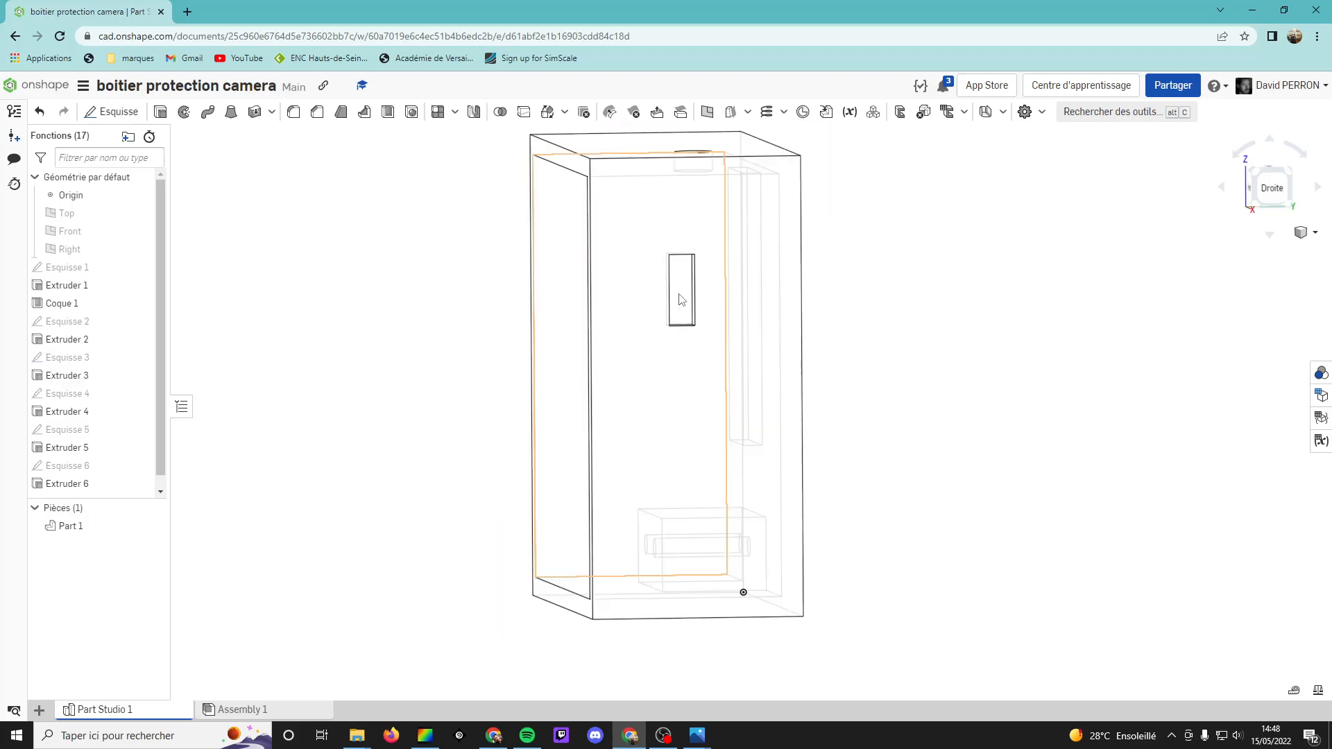
pyautogui.click(633, 231)
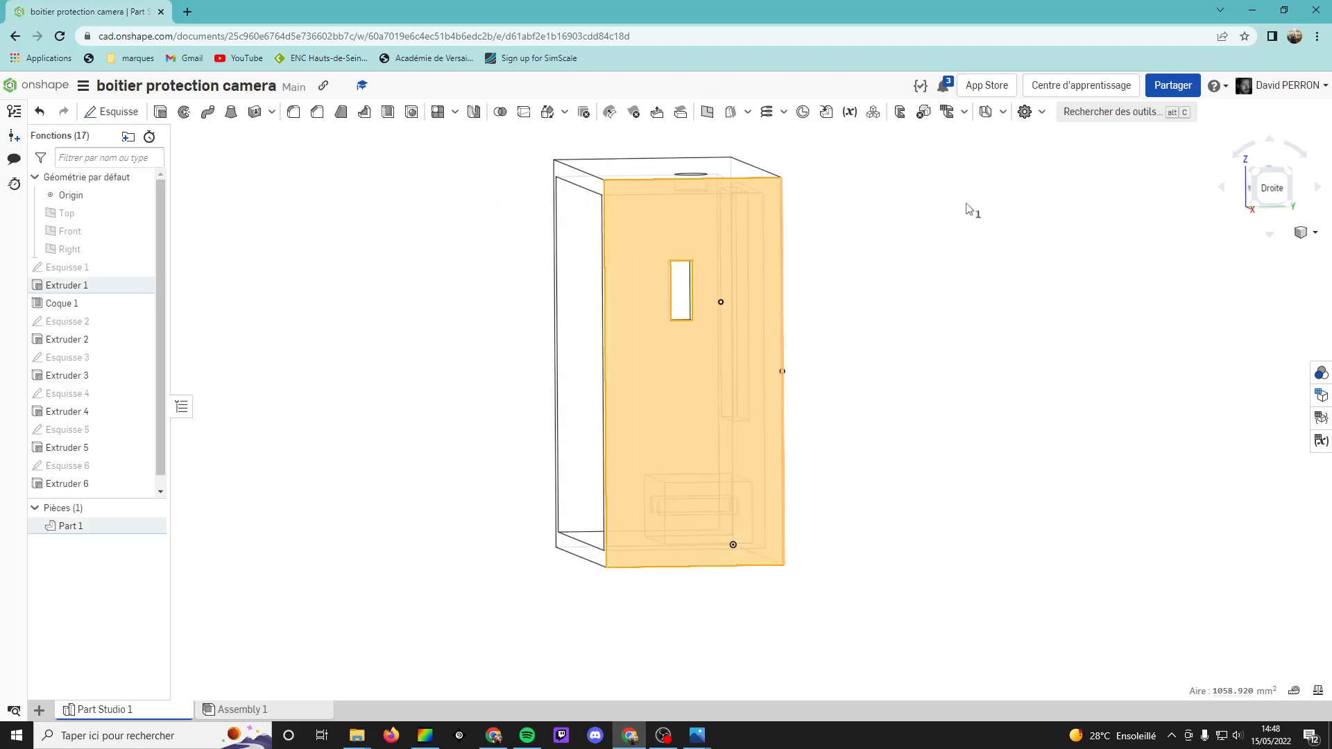
pyautogui.click(1270, 187)
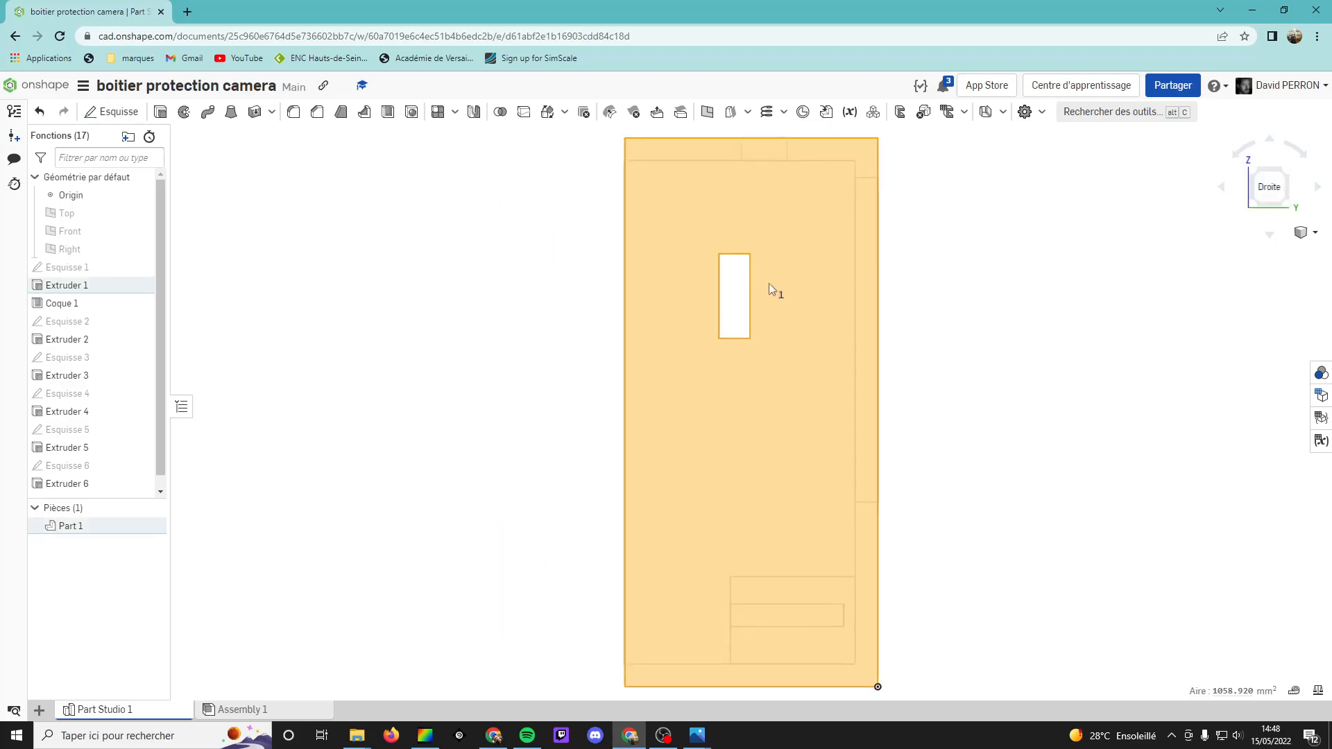
# Examine the USB cable's plug housing in the USB pixycam.jpg photo and return to the Onshape model
pyautogui.moveTo(696, 734)
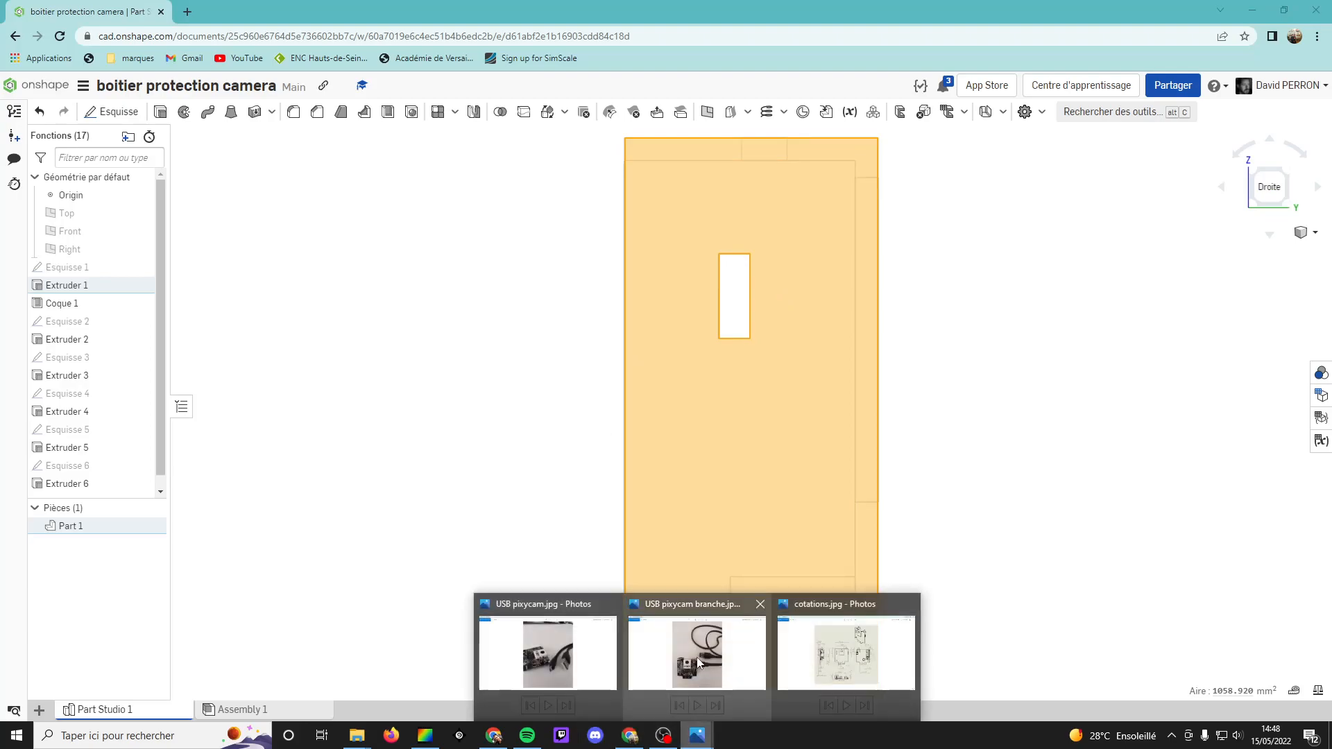
pyautogui.click(558, 650)
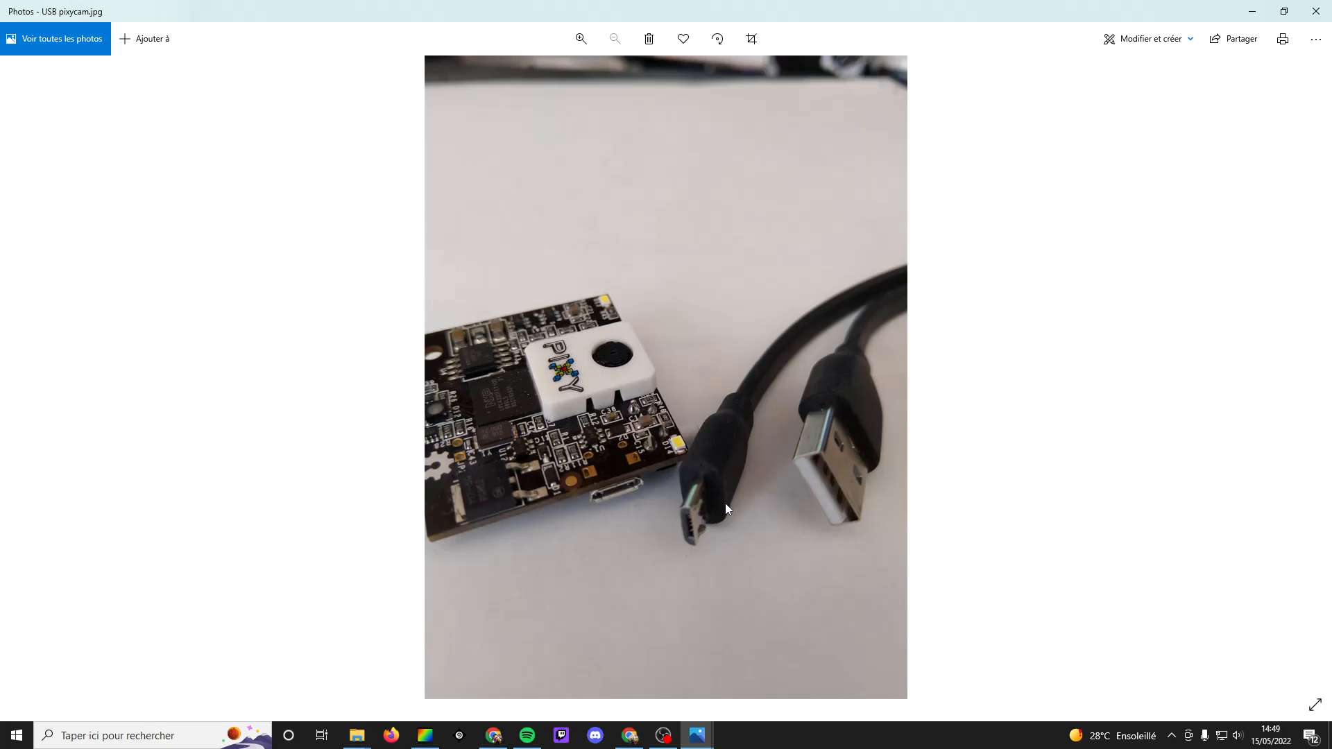
pyautogui.click(1252, 11)
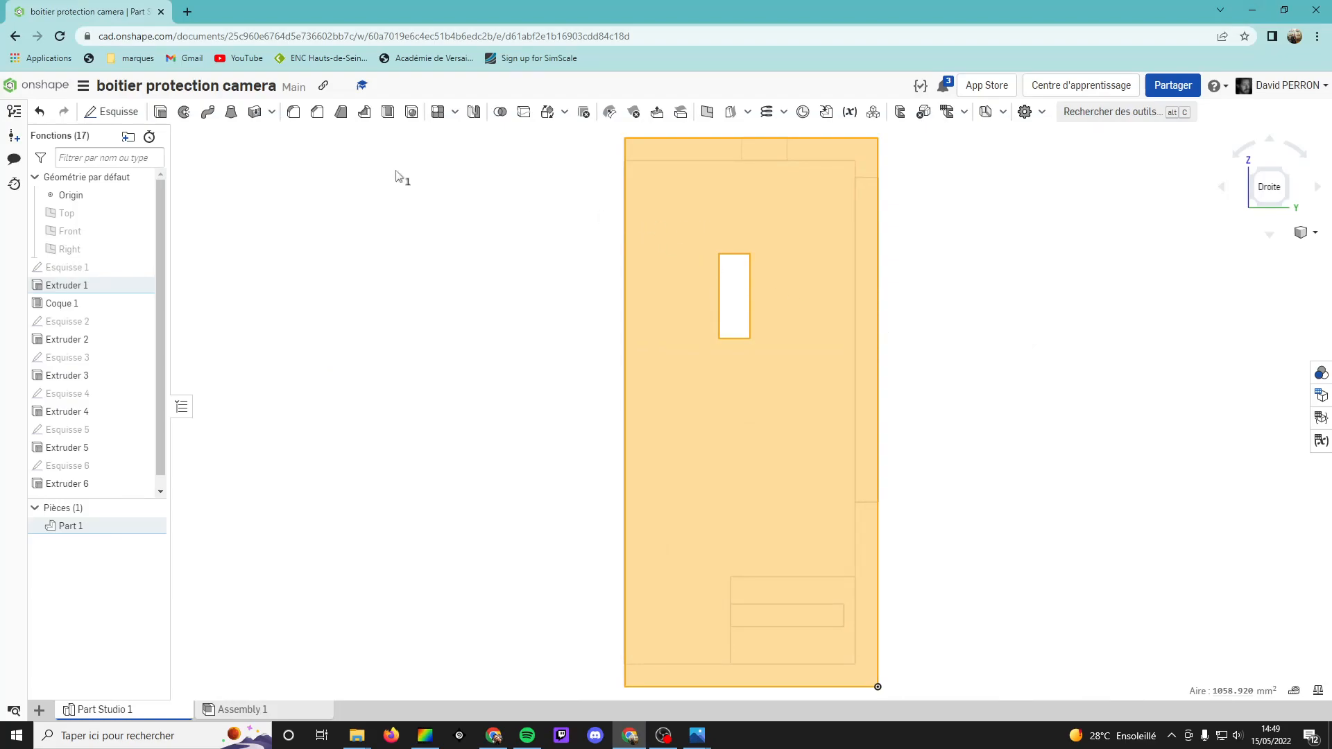
# Sketch a rectangle about 6.7 mm wide and 12 mm high around the USB slot on the selected side face
pyautogui.click(111, 111)
pyautogui.click(164, 112)
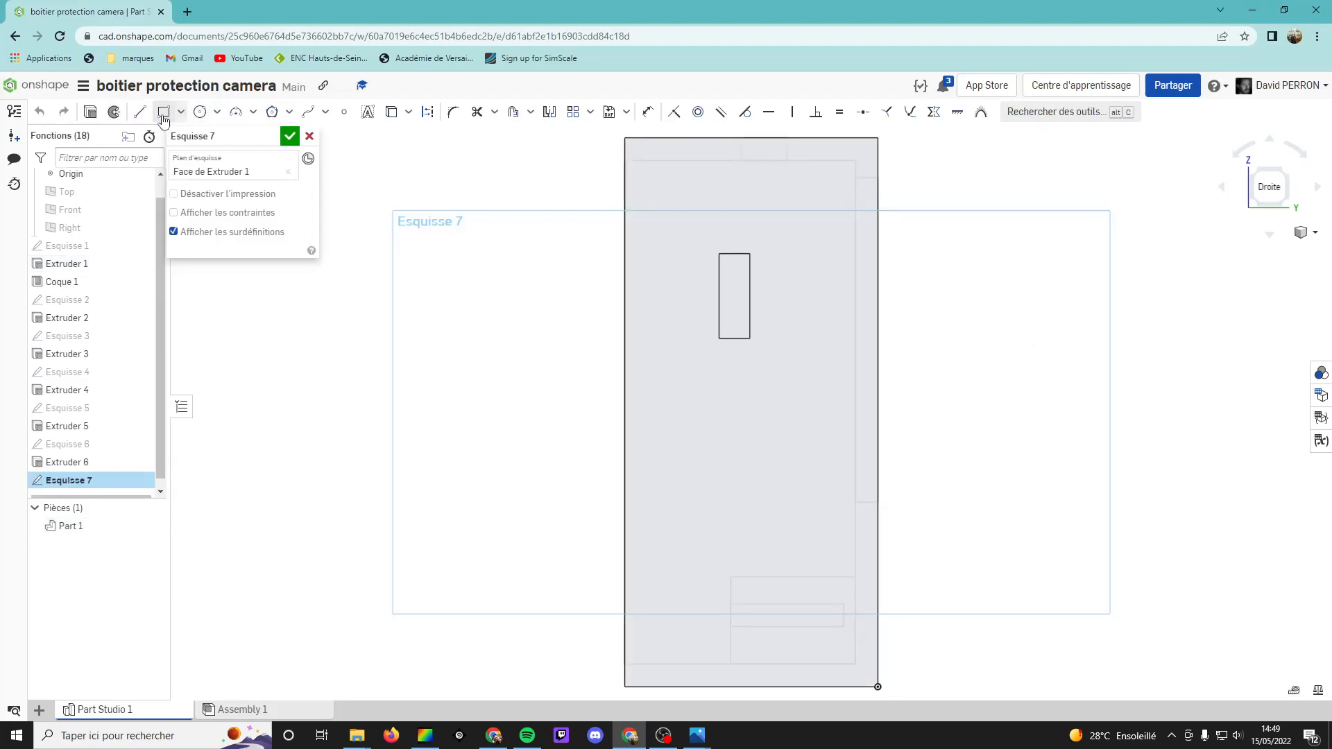
pyautogui.click(696, 229)
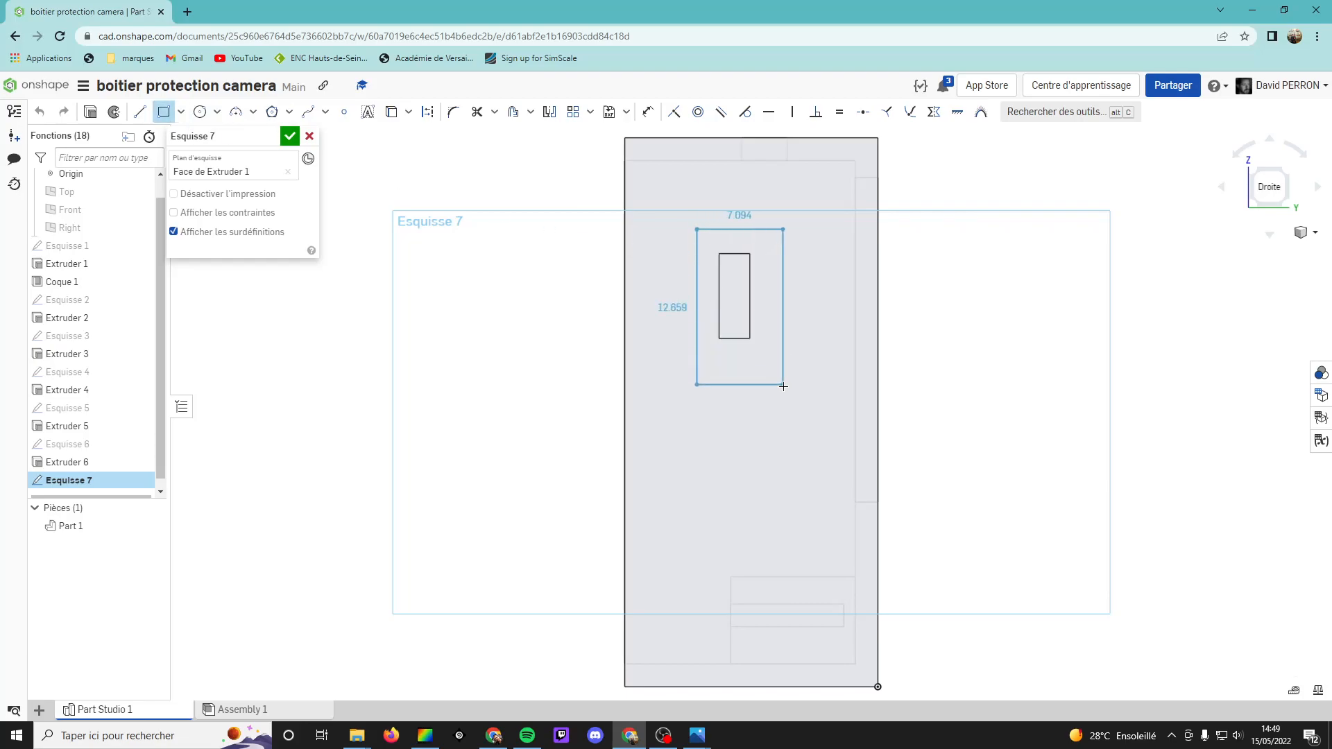
pyautogui.click(772, 365)
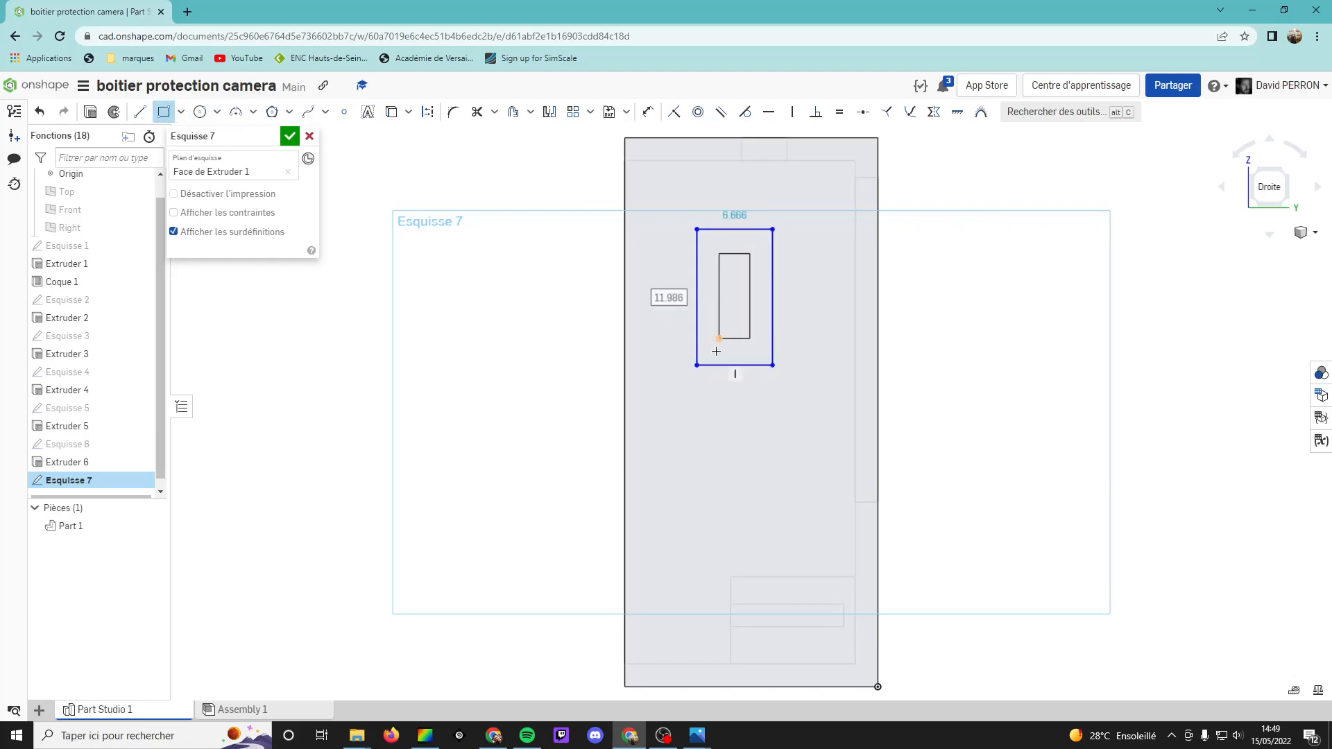
# Dimension the distance from the new rectangle's upper edge to the midpoint of the USB slot's long side as 6 mm
pyautogui.scroll(3, 732, 260)
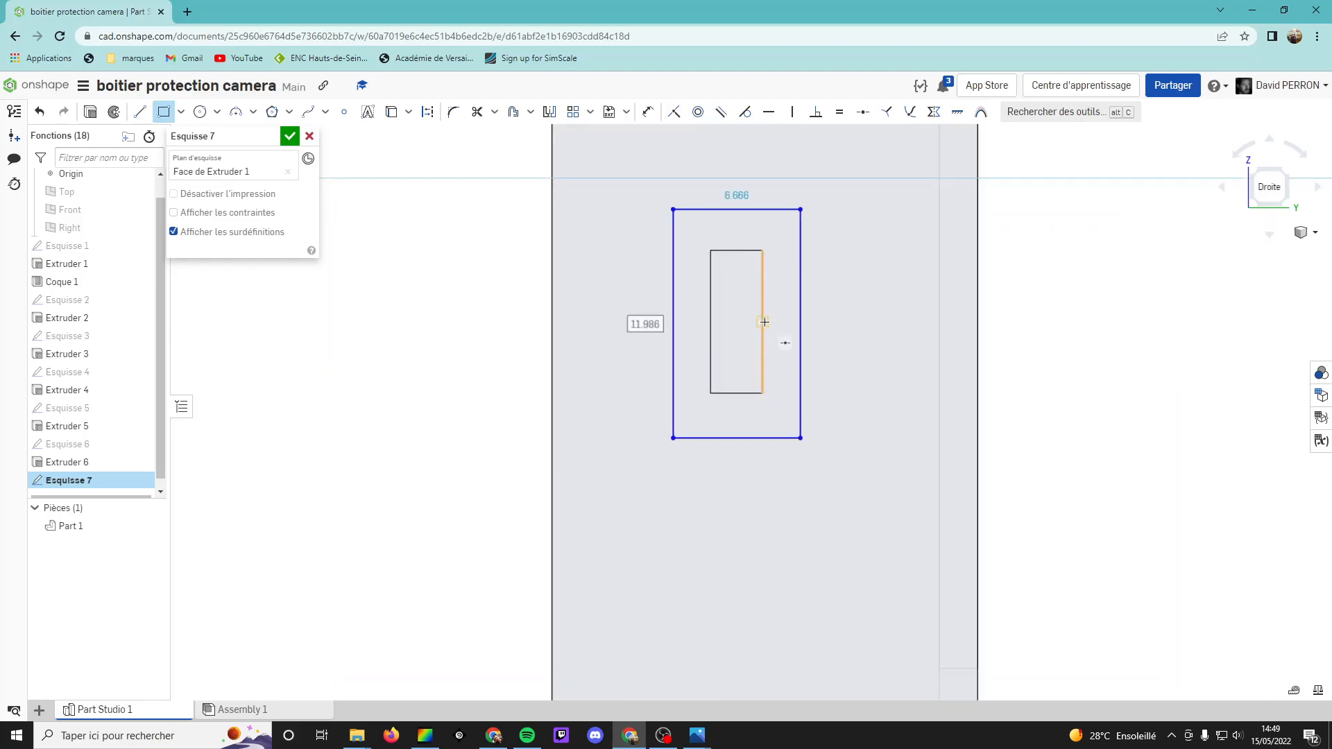
pyautogui.click(647, 112)
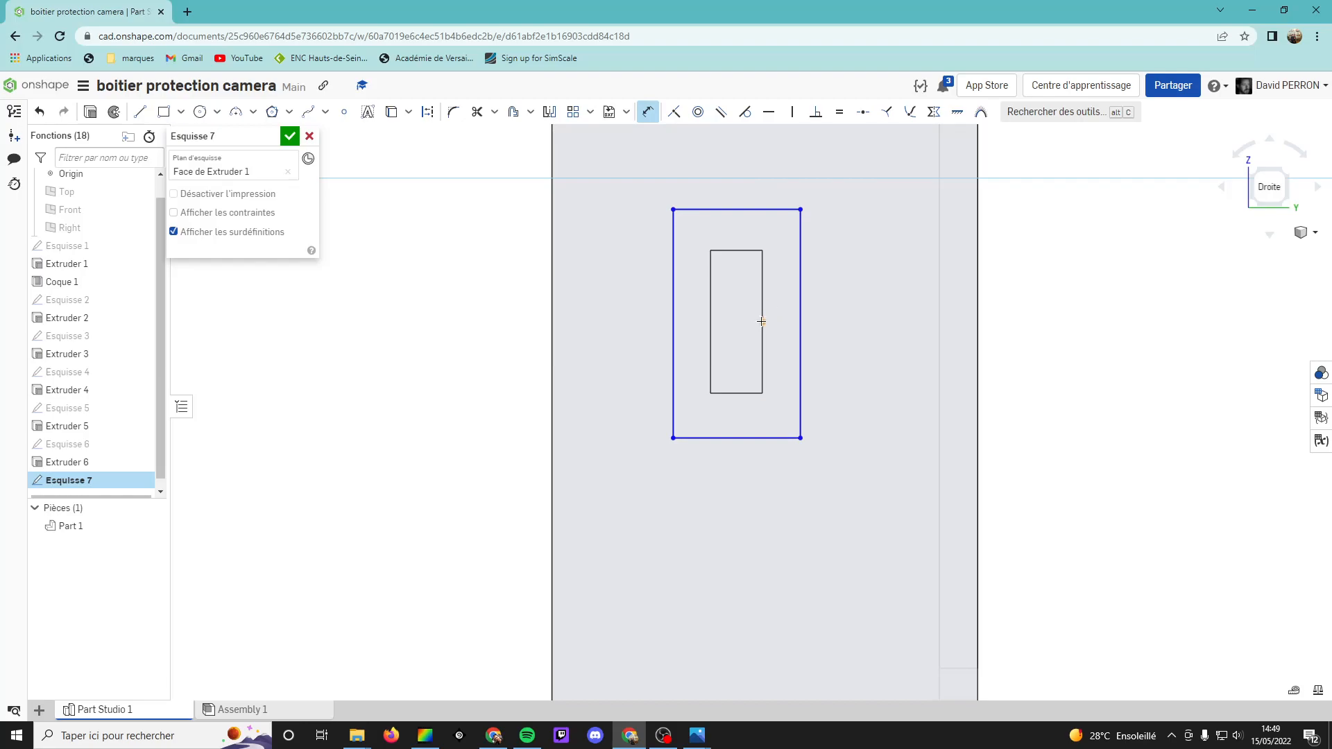
pyautogui.click(755, 210)
pyautogui.click(762, 322)
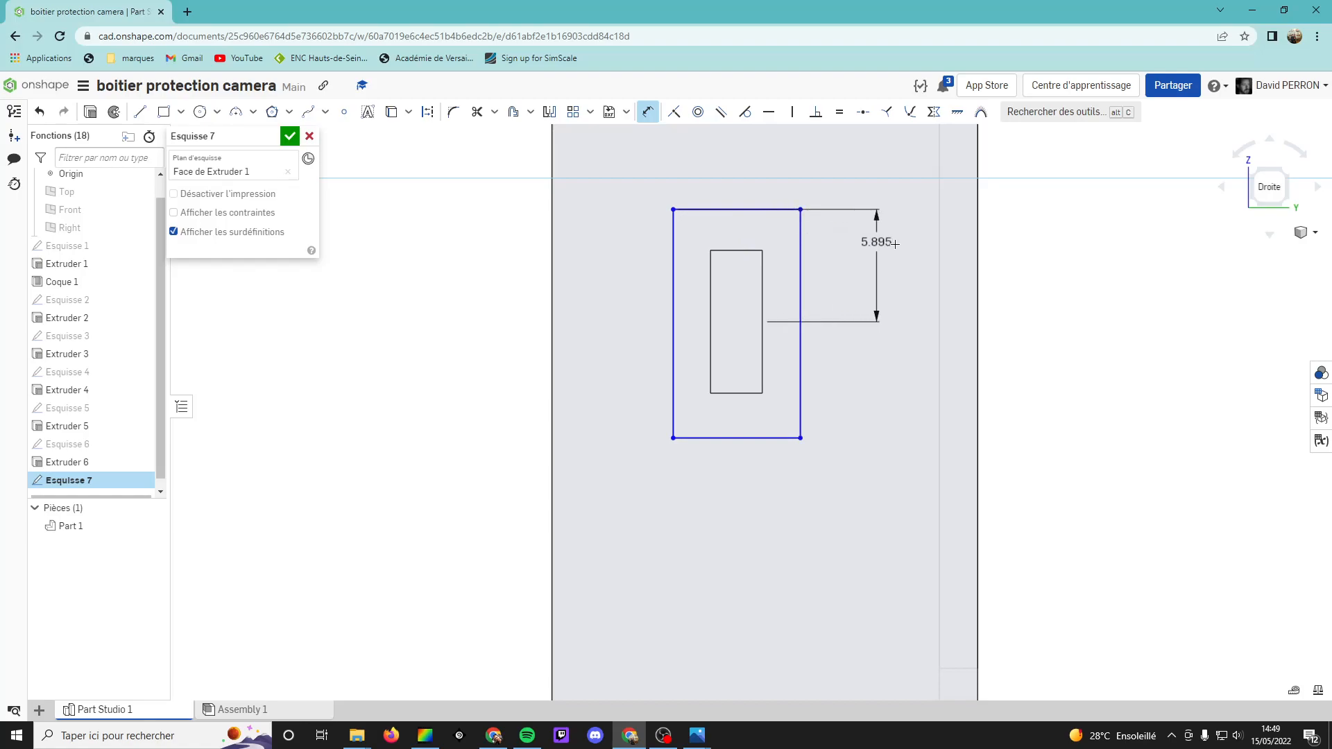
pyautogui.click(1037, 248)
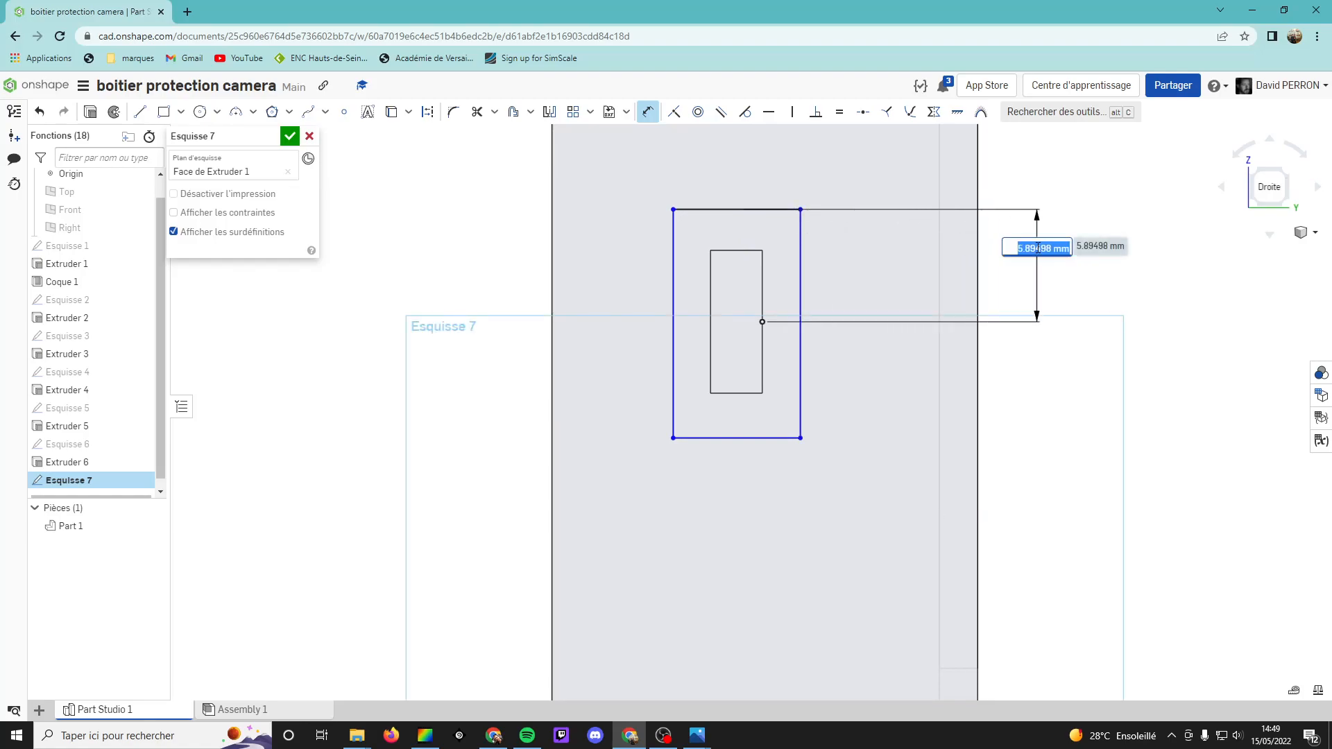
pyautogui.write('6')
pyautogui.press('Return')
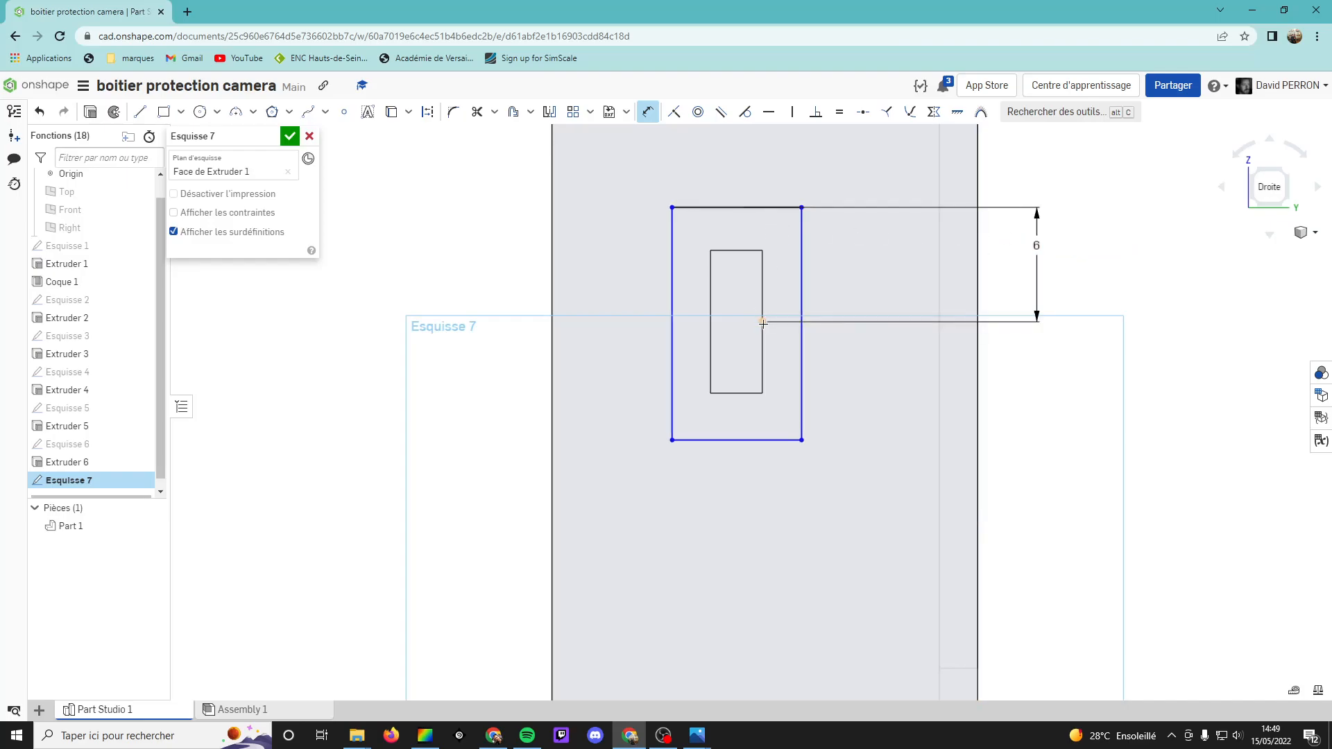
# Set the height of the rectangle around the USB slot to 12 mm
pyautogui.click(804, 251)
pyautogui.click(1108, 271)
pyautogui.write('12')
pyautogui.press('Return')
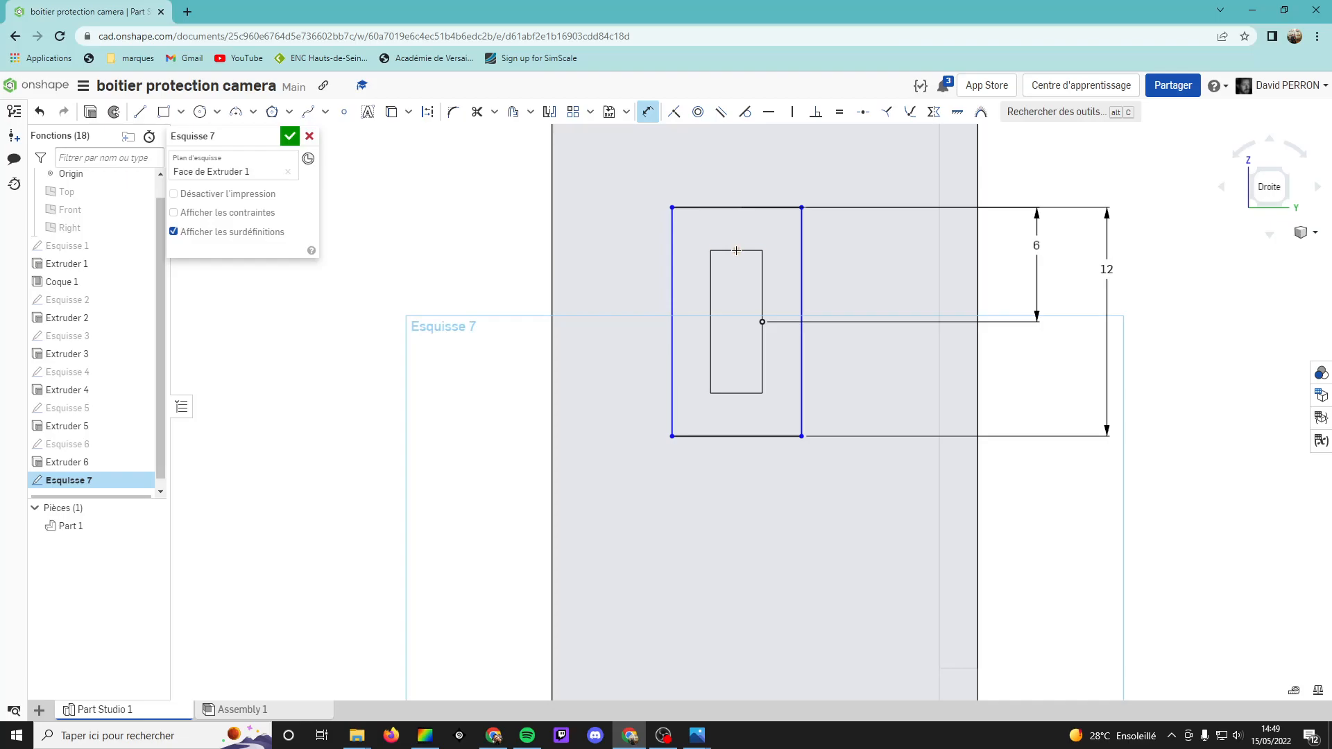
pyautogui.click(672, 249)
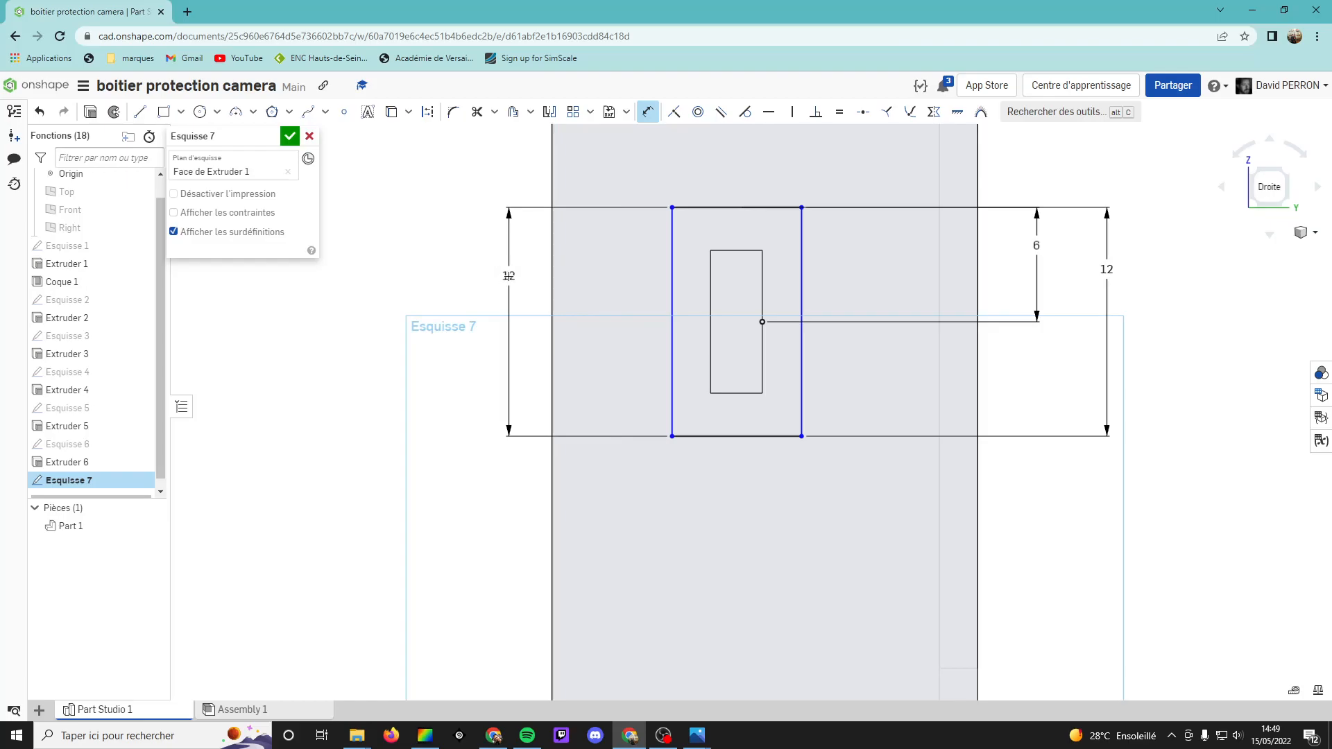
pyautogui.click(509, 276)
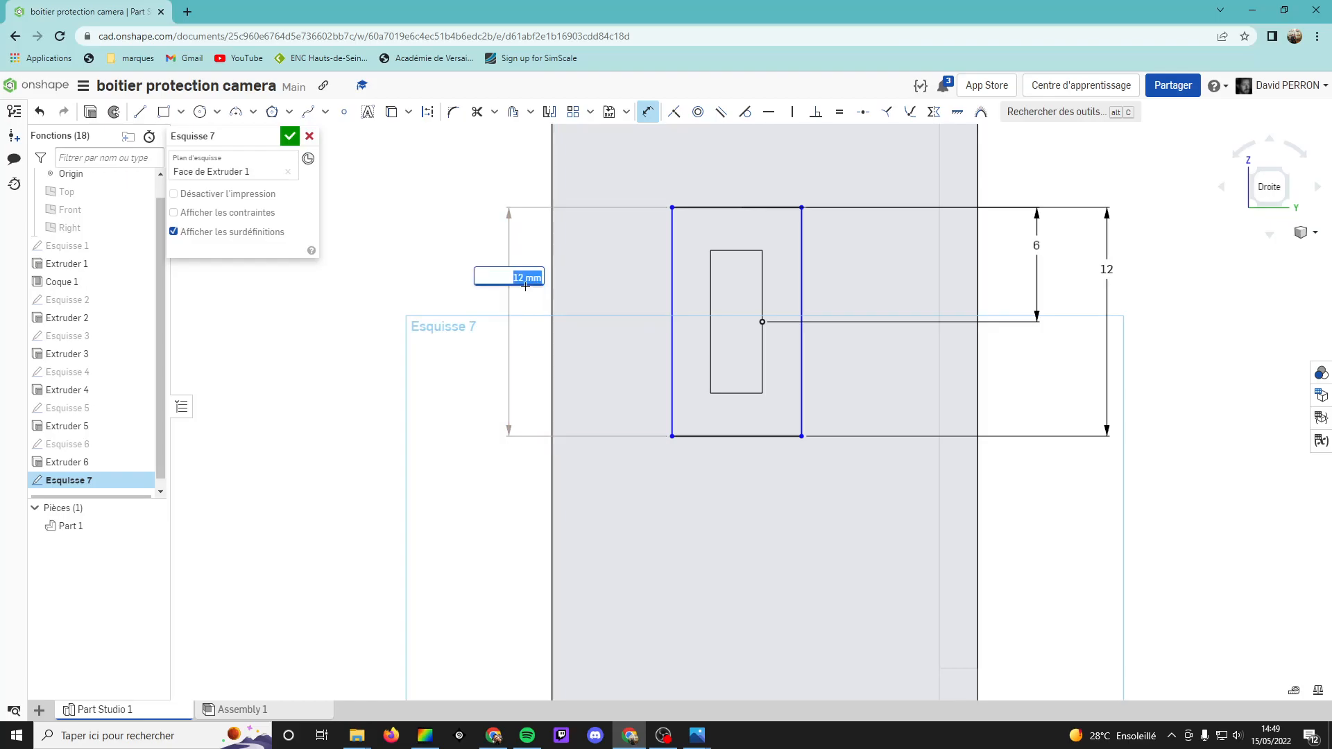
pyautogui.press('Return')
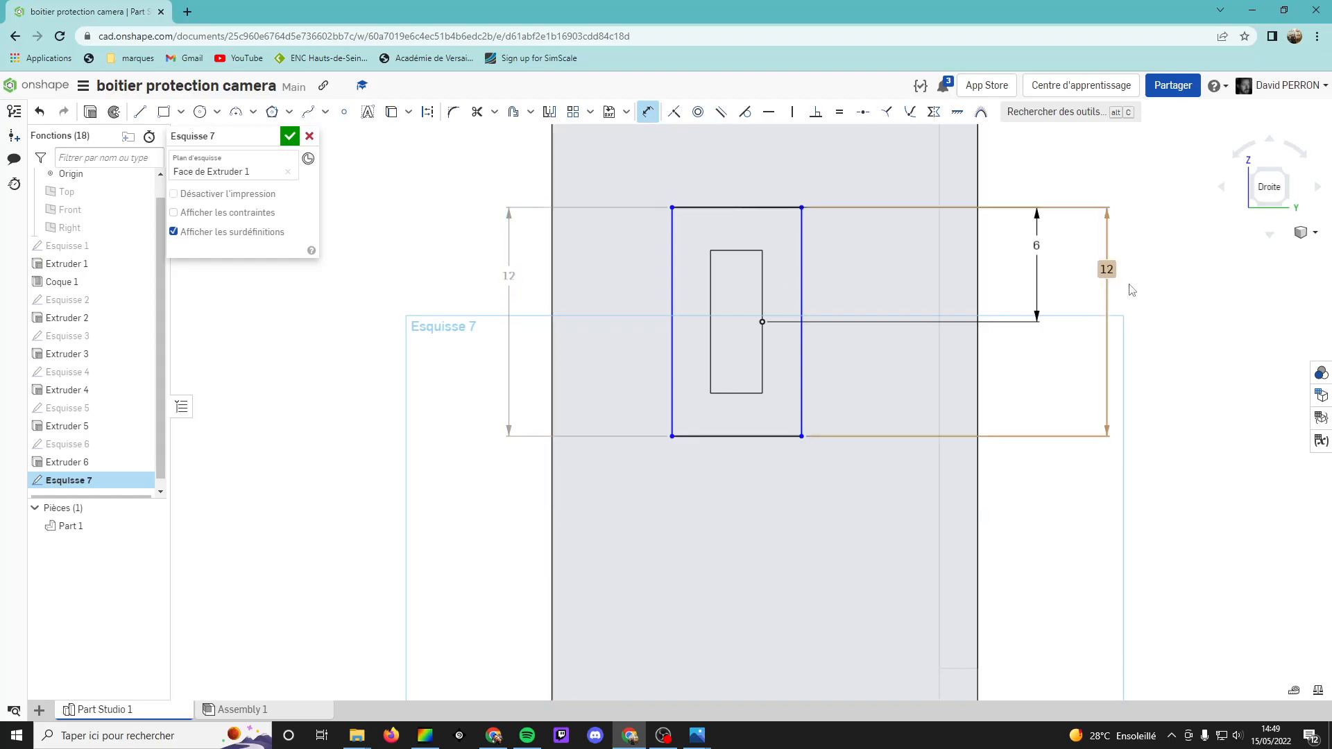
pyautogui.click(503, 277)
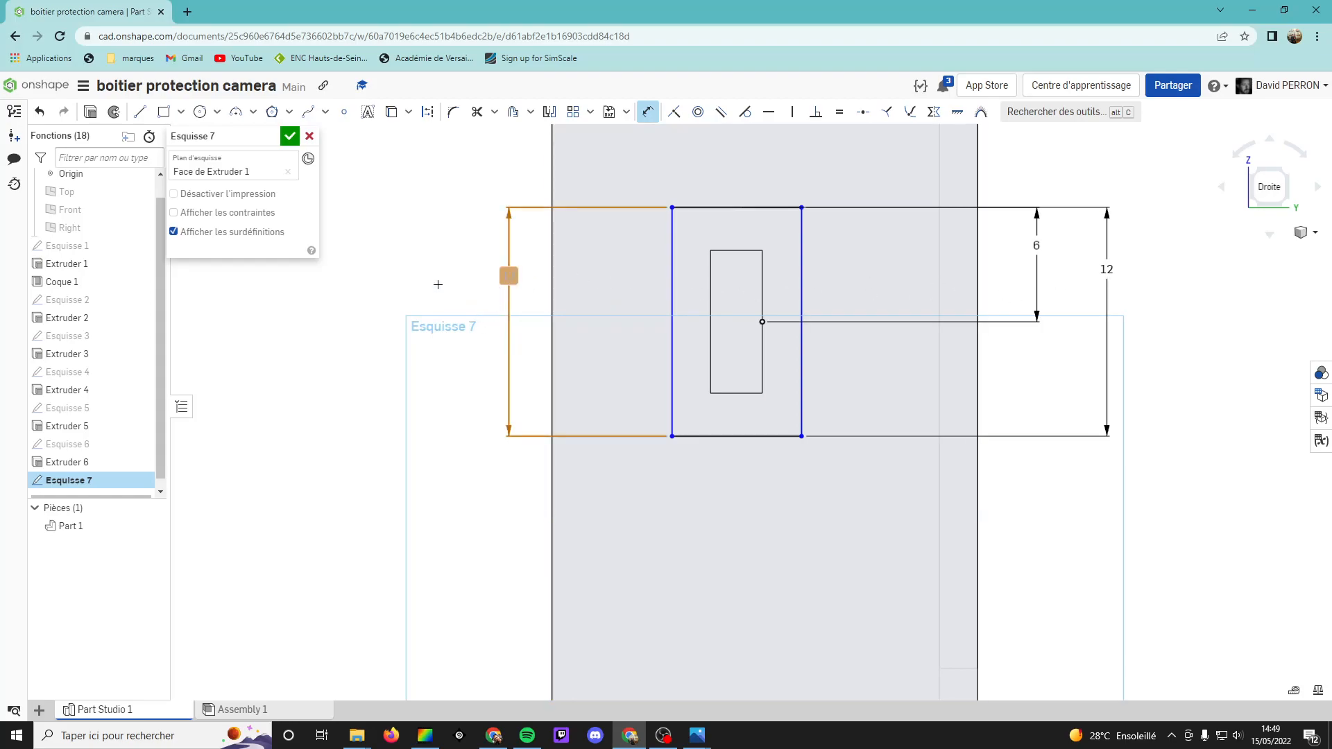
pyautogui.press('Delete')
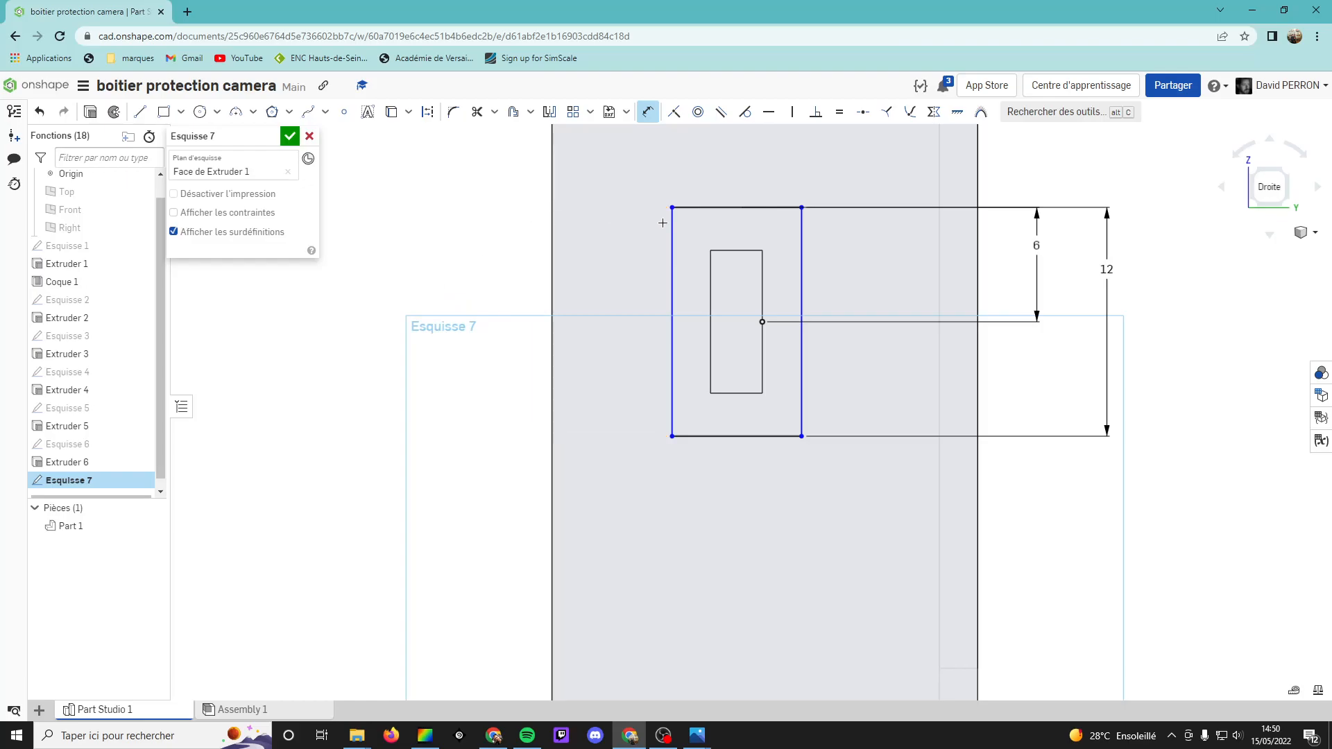
# Dimension the horizontal distance from the rectangle's left side to the midpoint of the USB slot's upper edge as 3.5 mm
pyautogui.scroll(1, 735, 249)
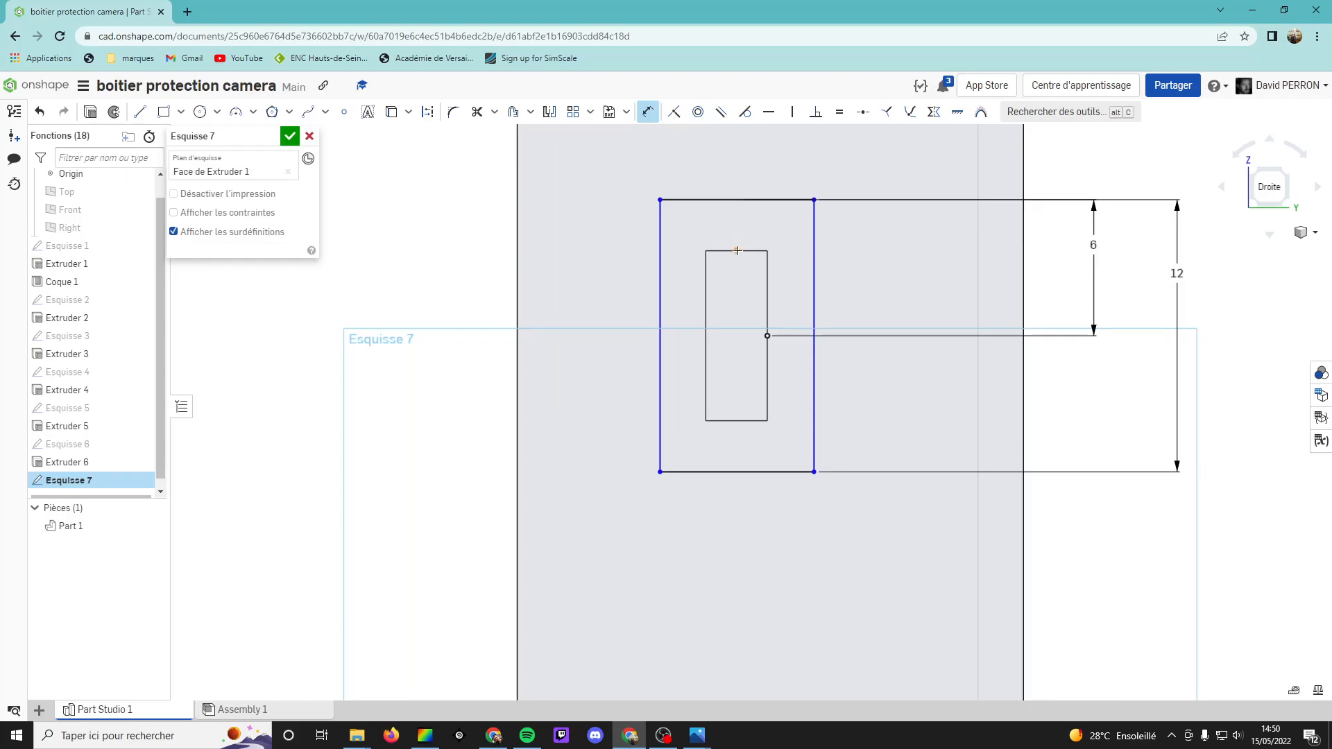
pyautogui.click(663, 241)
pyautogui.click(736, 251)
pyautogui.click(699, 169)
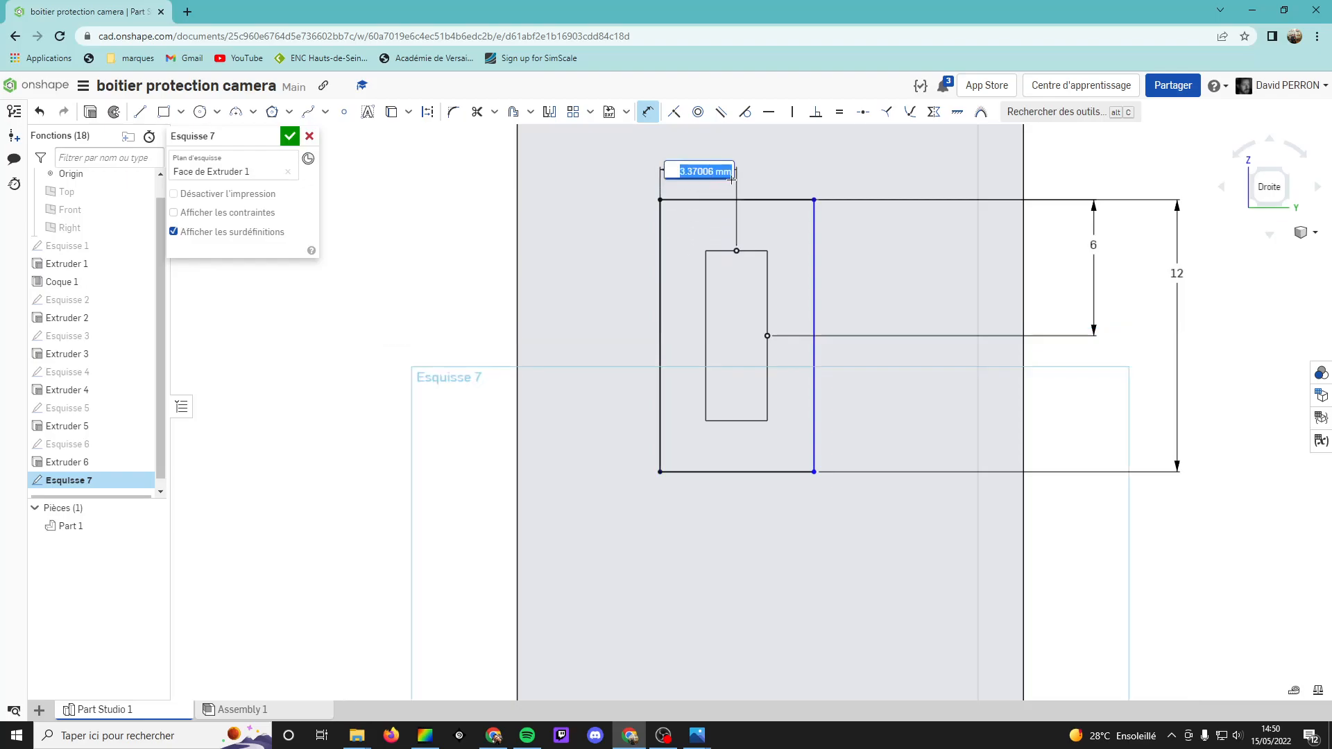
pyautogui.write('3.5')
pyautogui.press('Return')
# Set the width of the rectangle around the USB slot to 7 mm
pyautogui.click(757, 200)
pyautogui.click(758, 150)
pyautogui.write('7')
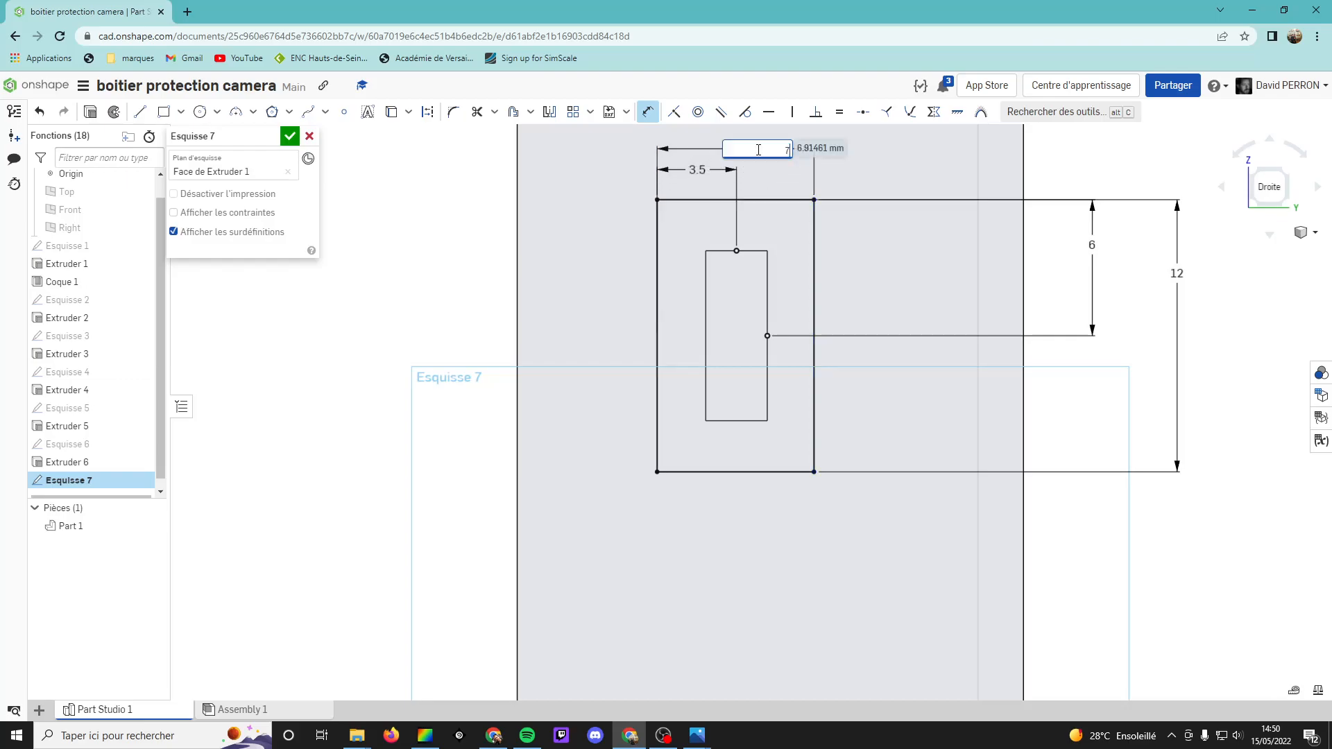
pyautogui.press('Return')
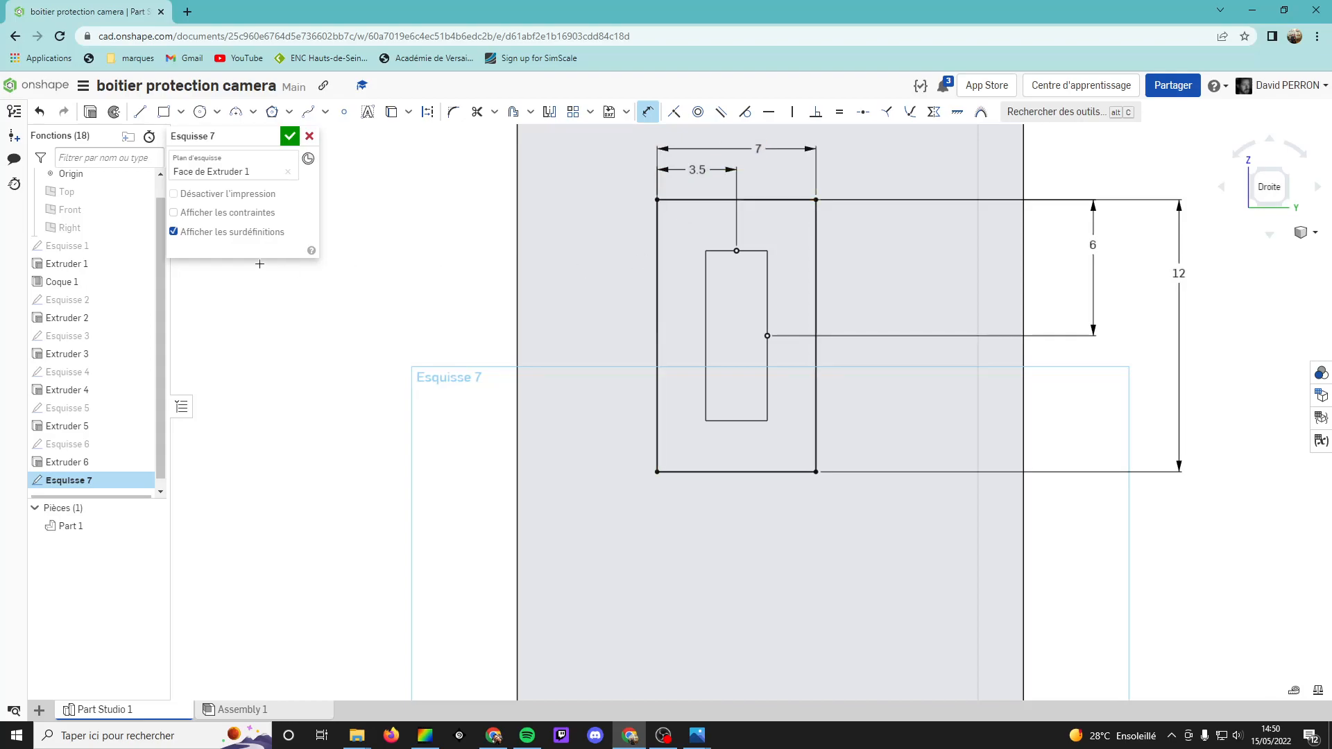
# Extrude the 7 × 12 mm rectangle as a 2 mm deep cut (Supprimer) into the box's side wall
pyautogui.click(90, 113)
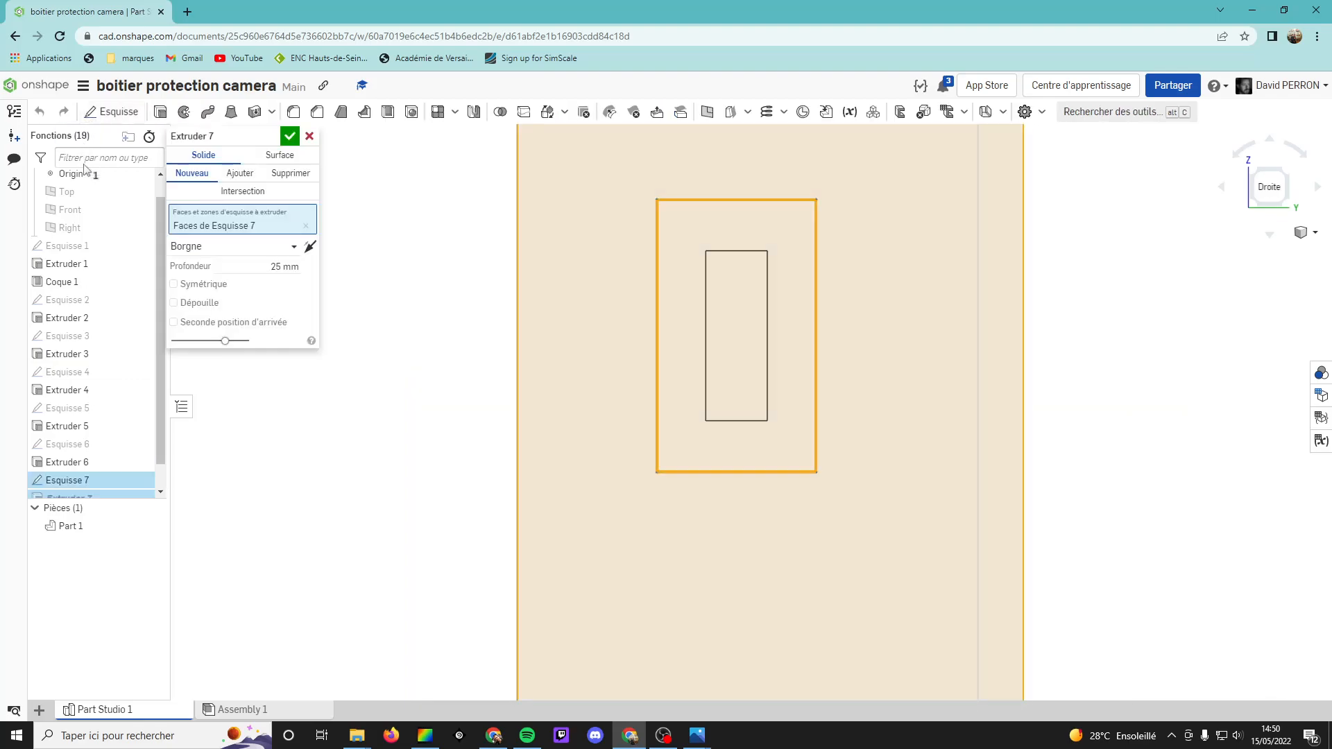
pyautogui.click(258, 263)
pyautogui.write('2')
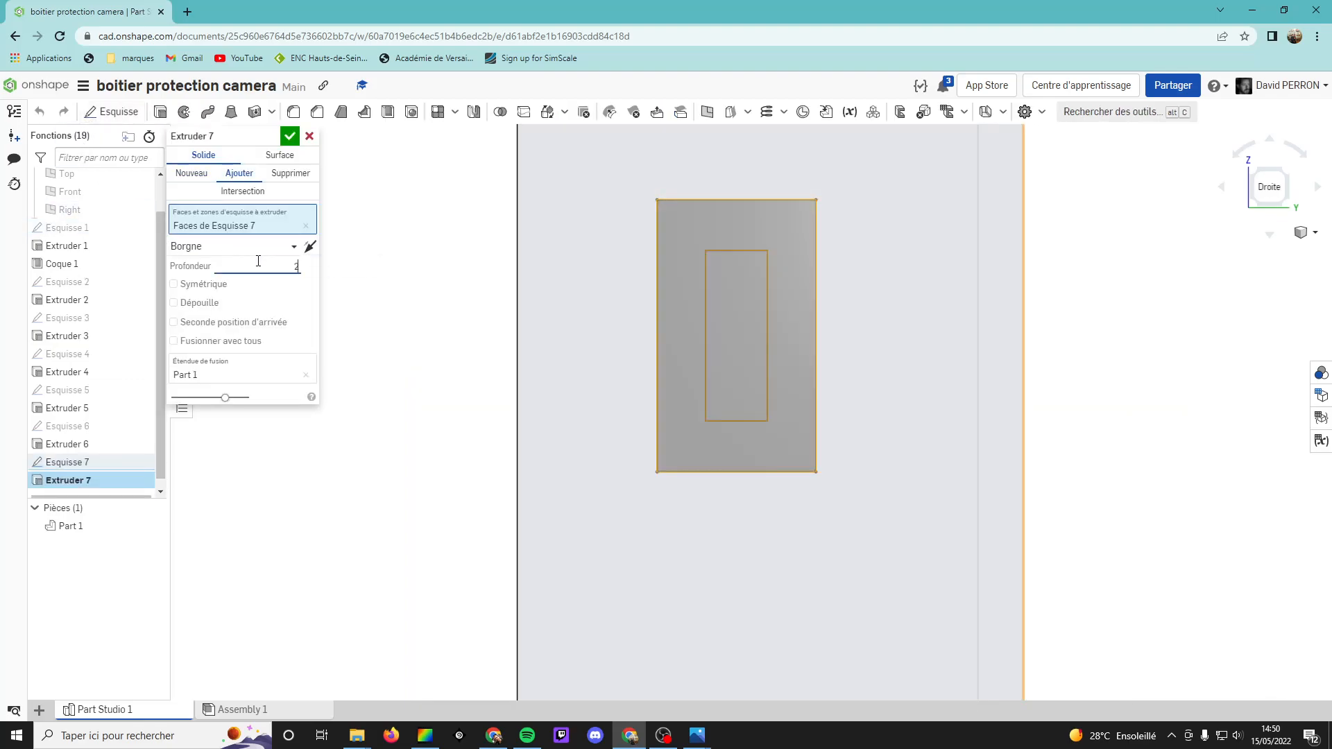
pyautogui.click(284, 179)
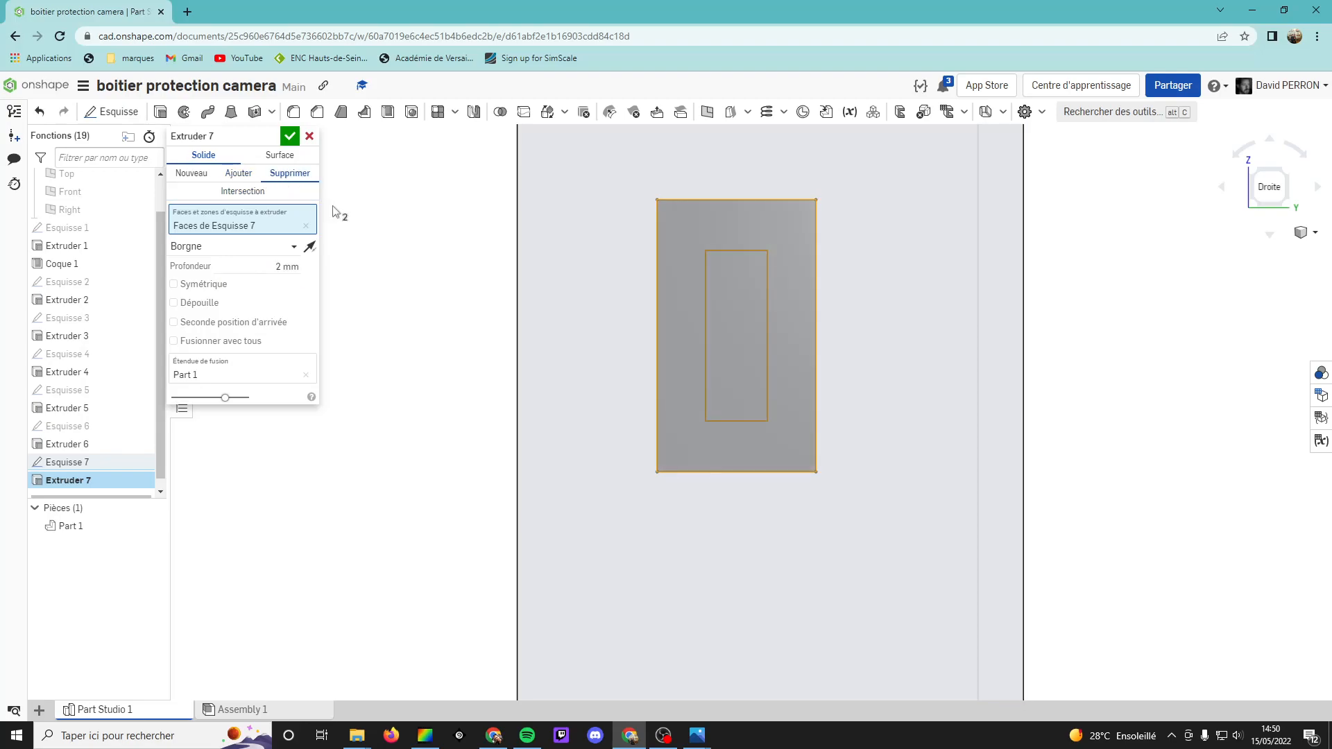
pyautogui.click(289, 137)
# Switch the model to a shaded display with visible edges and view the box from its open front
pyautogui.moveTo(313, 285); pyautogui.dragTo(335, 285, button='right')
pyautogui.scroll(-3, 335, 285)
pyautogui.scroll(-3, 363, 296)
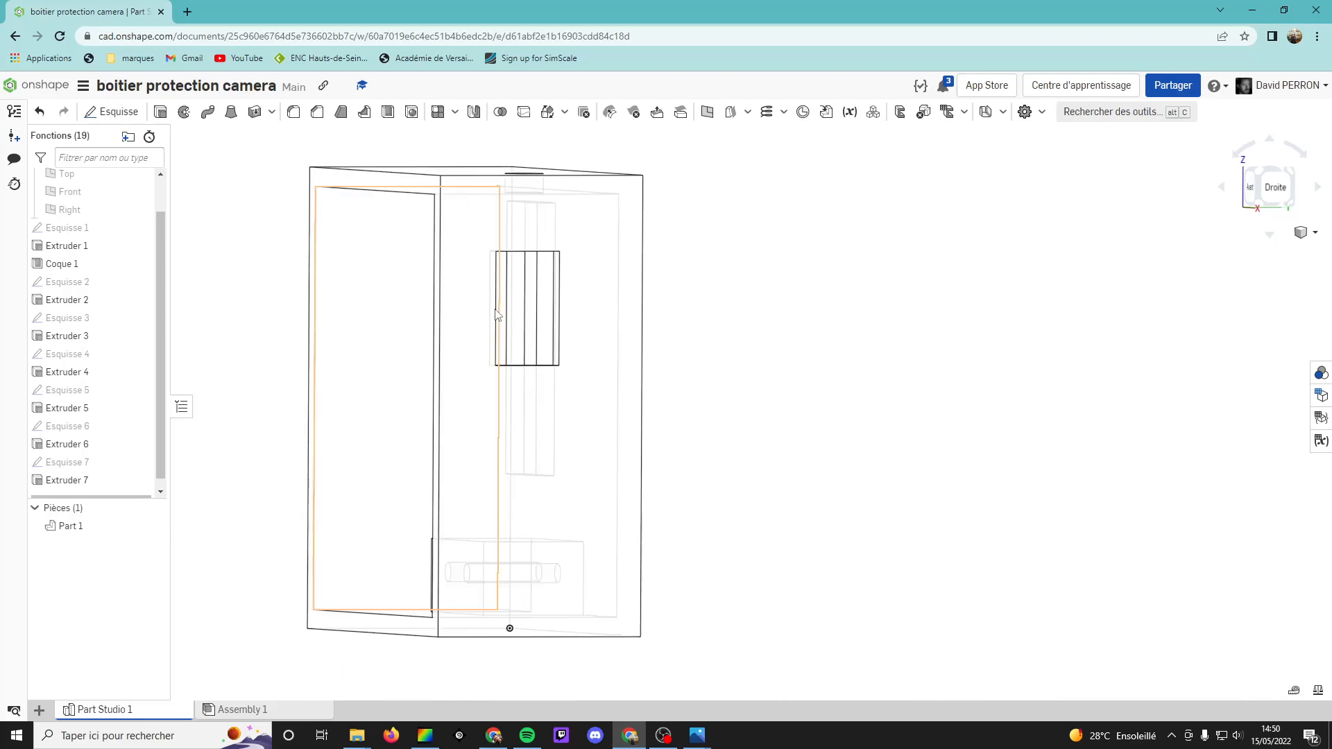
pyautogui.click(1315, 234)
pyautogui.click(1239, 360)
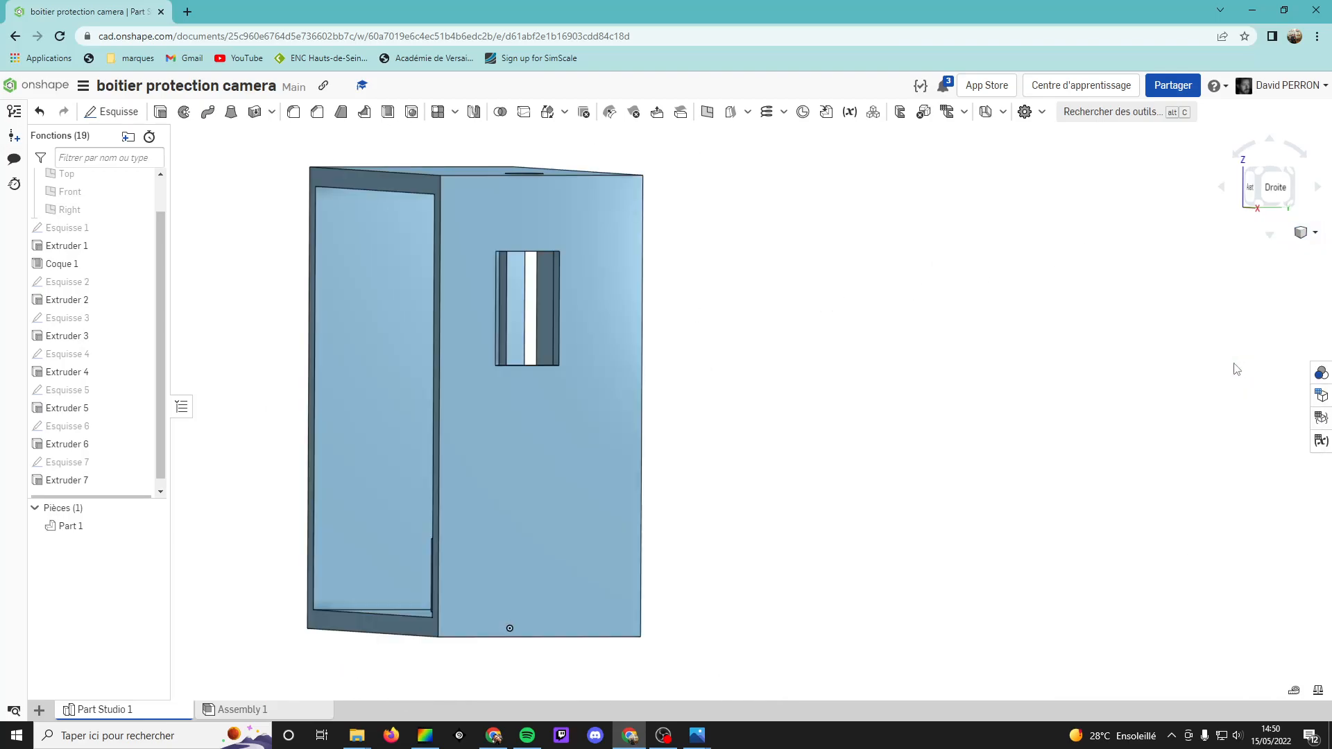
pyautogui.moveTo(365, 360); pyautogui.dragTo(332, 331, button='right')
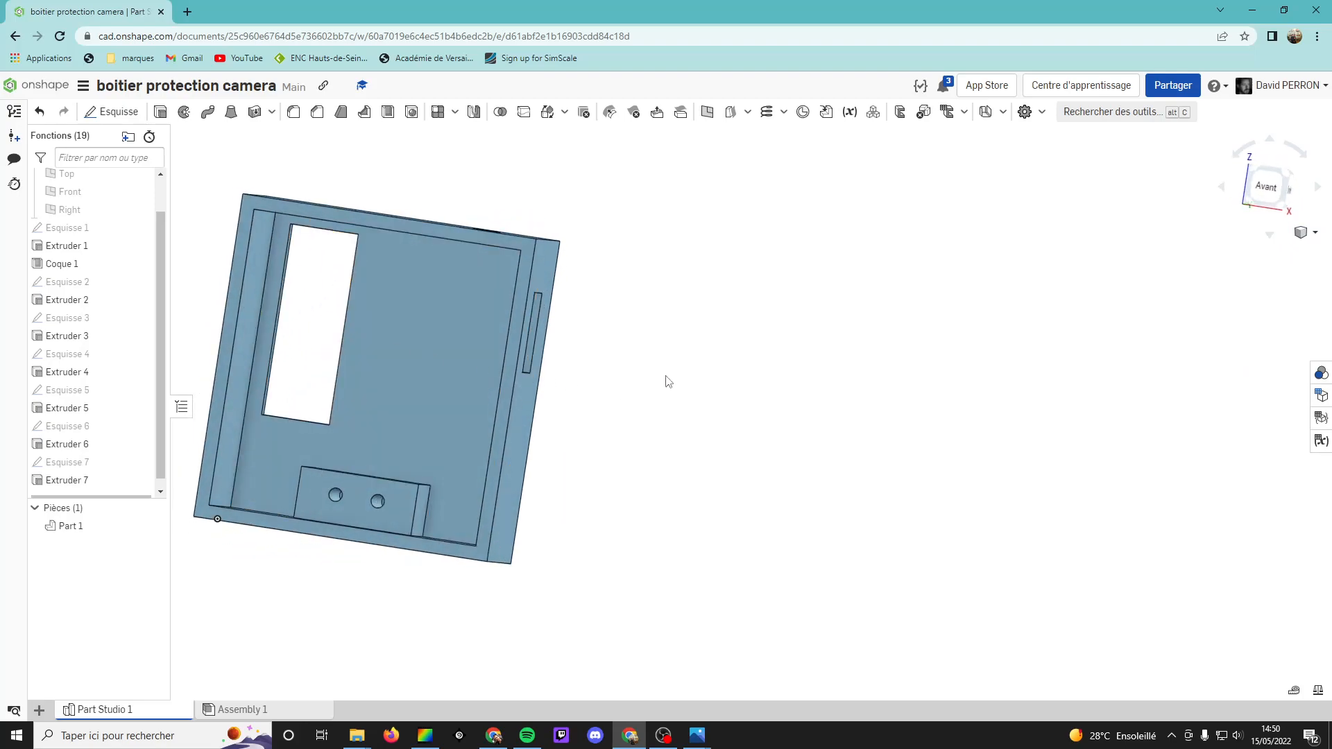
pyautogui.moveTo(684, 385); pyautogui.dragTo(928, 416, button='middle')
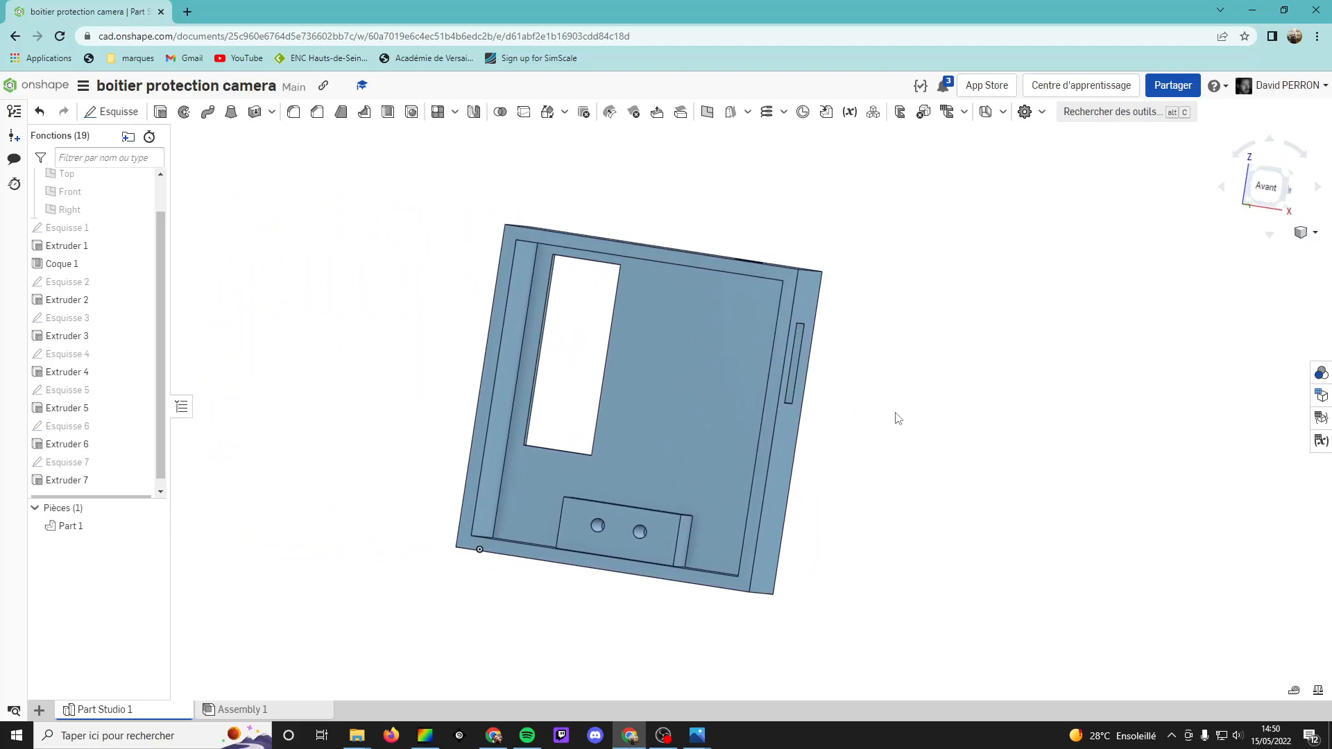